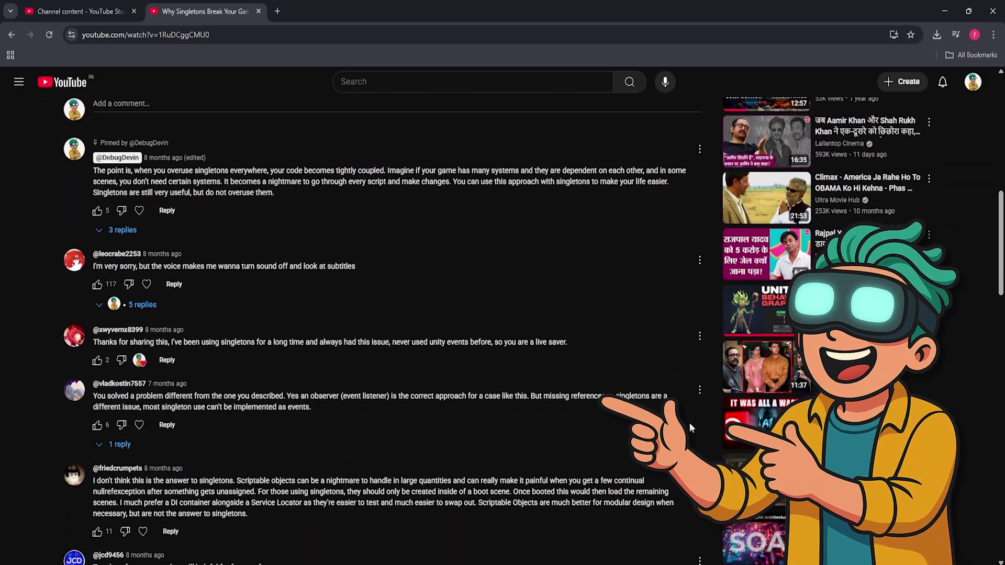
# Scroll through viewers' comments on the 'Why Singletons Break Your Game' video
pyautogui.scroll(-7, 382, 324)
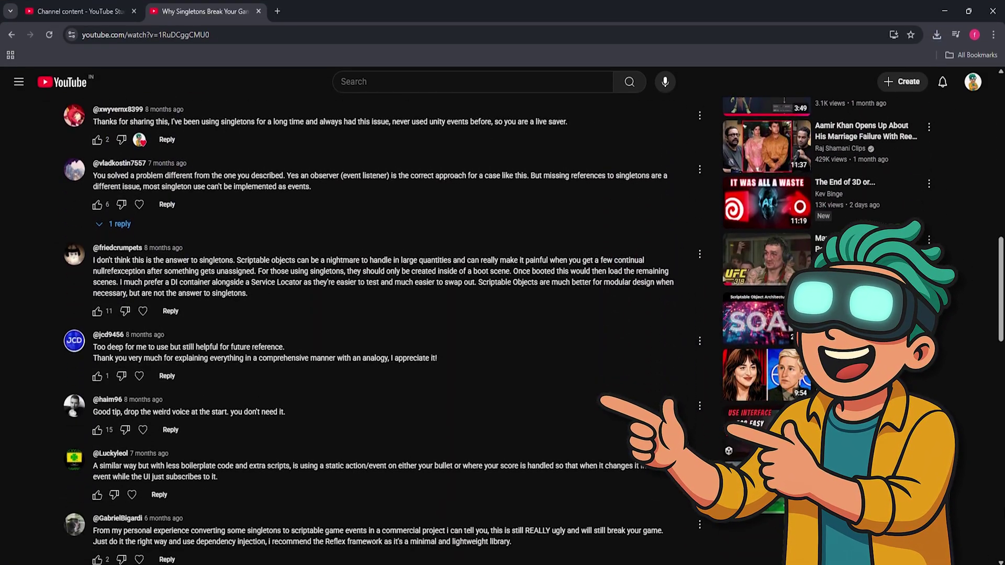
pyautogui.scroll(-2, 382, 325)
pyautogui.scroll(-4, 382, 324)
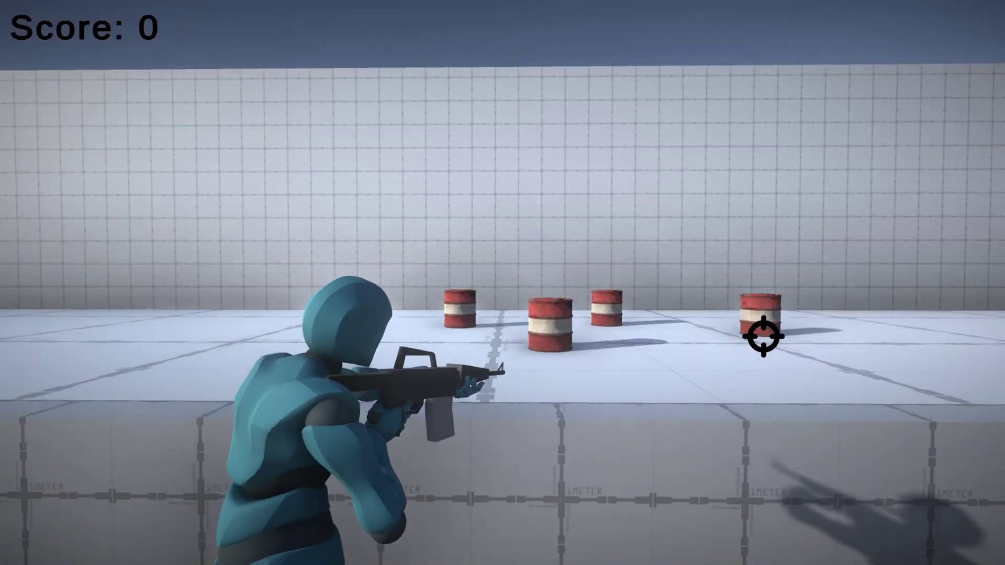
# Shoot the barrels in the shooter demo, then highlight Bullet.cs's OnTriggerEnter2D method
pyautogui.click(459, 301)
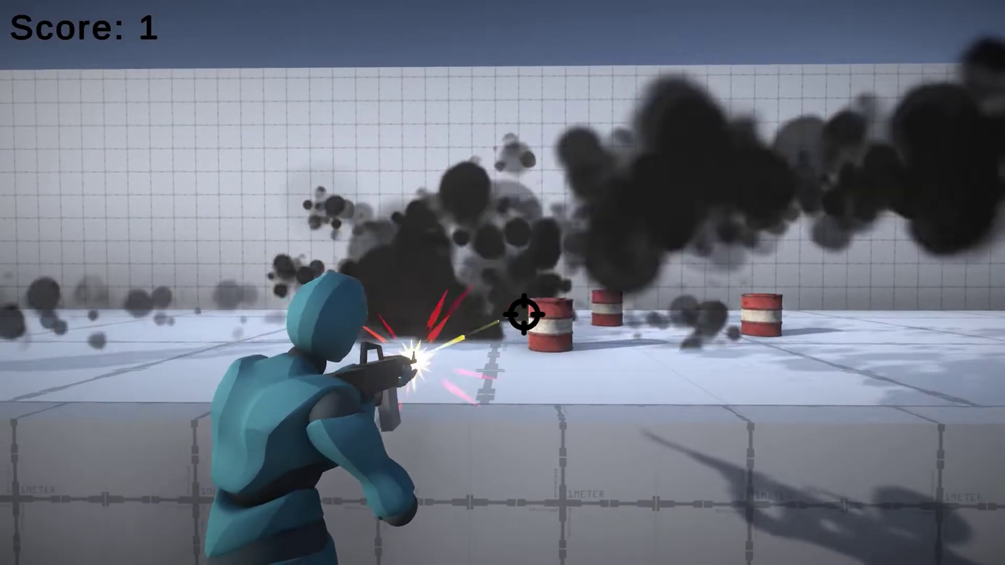
pyautogui.click(547, 319)
pyautogui.click(529, 260)
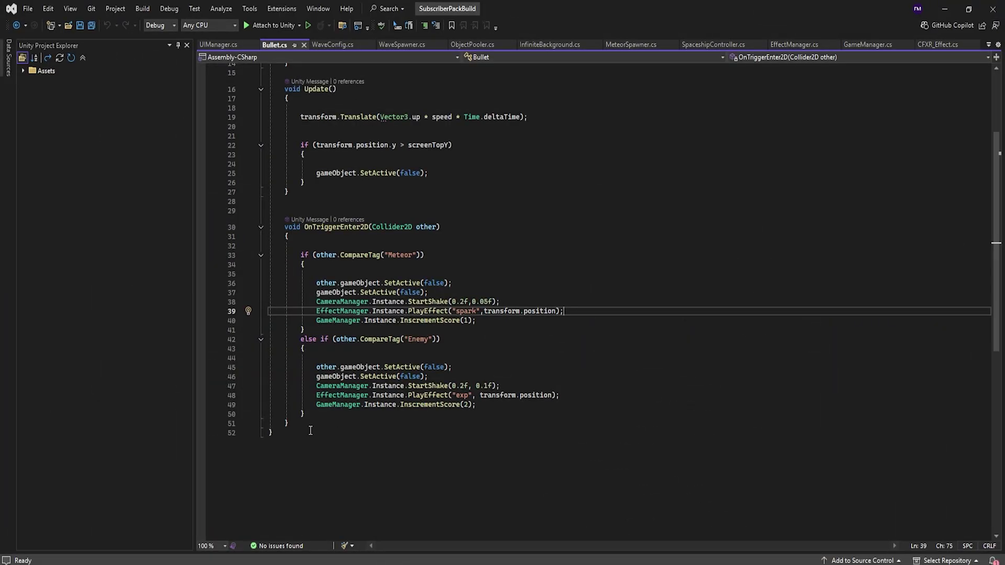
pyautogui.moveTo(296, 424); pyautogui.dragTo(284, 230)
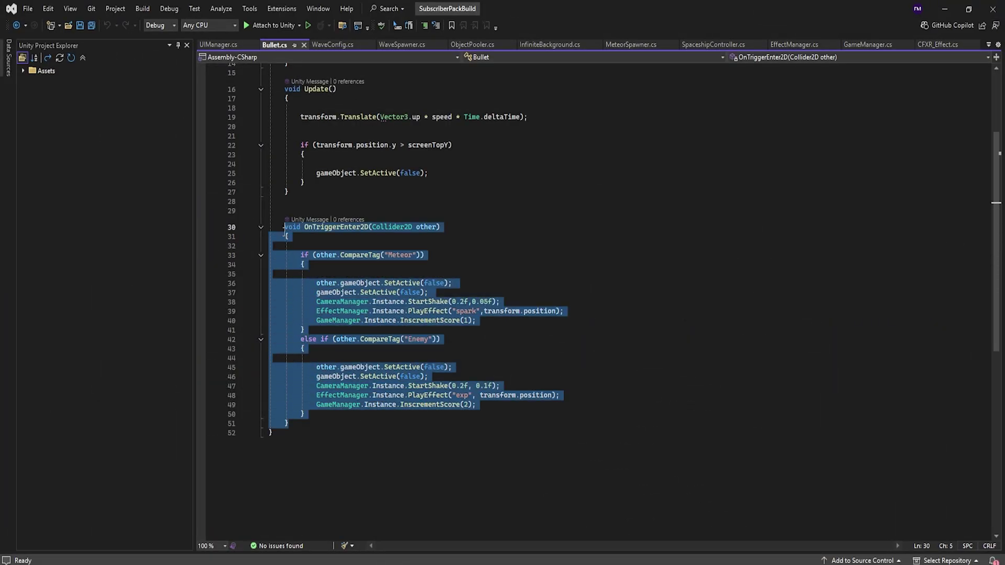
pyautogui.click(490, 259)
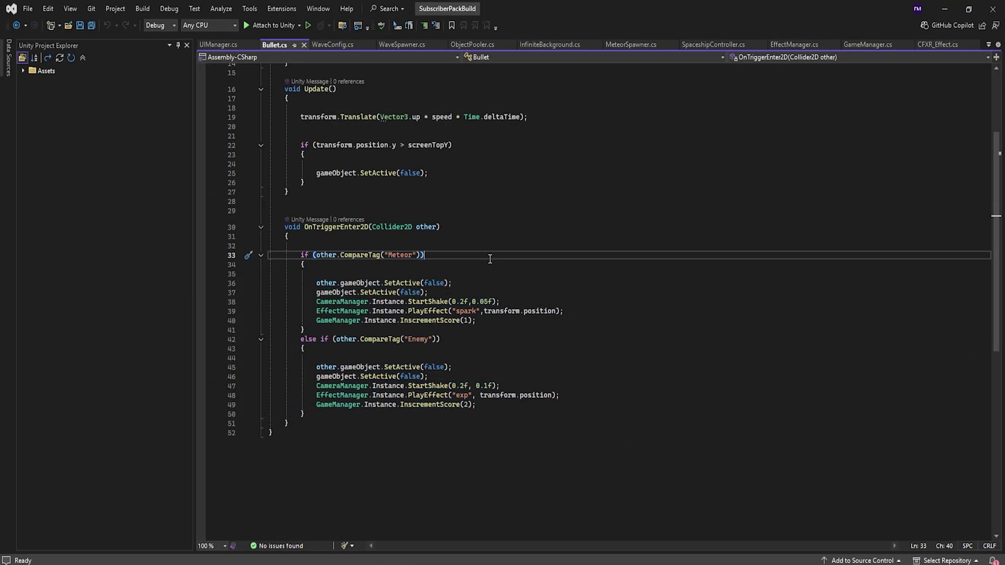
pyautogui.click(468, 198)
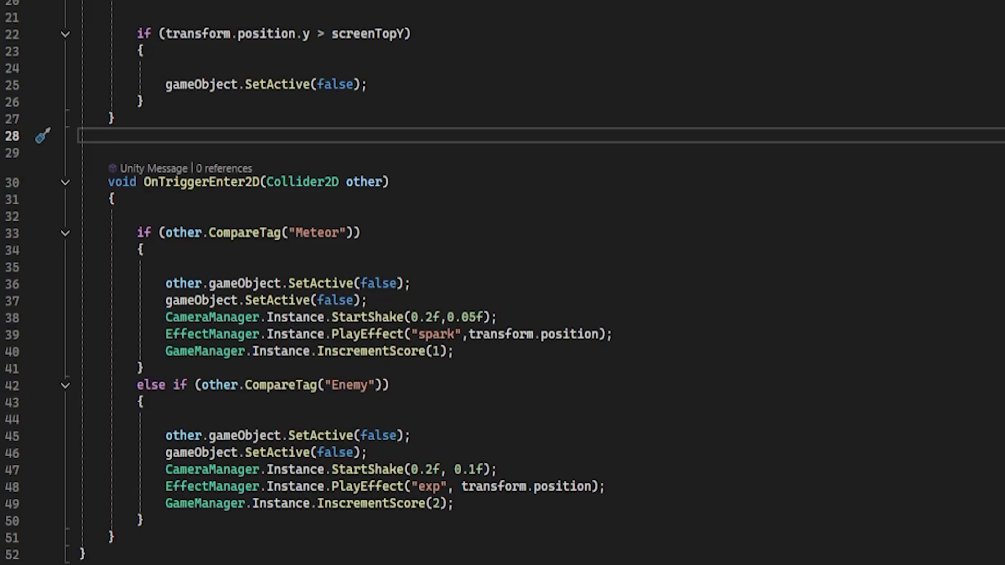
pyautogui.moveTo(497, 318); pyautogui.dragTo(191, 322)
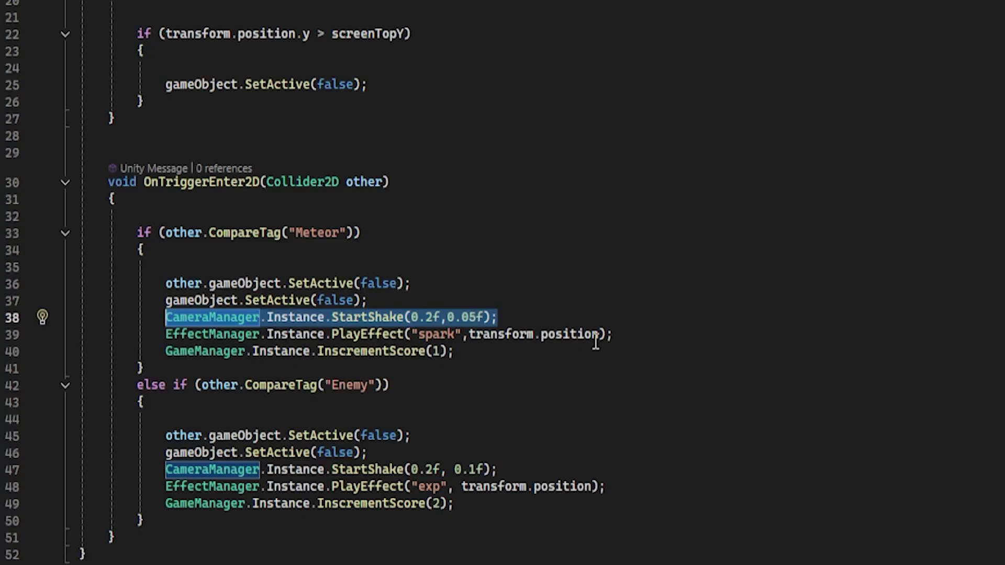
pyautogui.moveTo(632, 336); pyautogui.dragTo(173, 346)
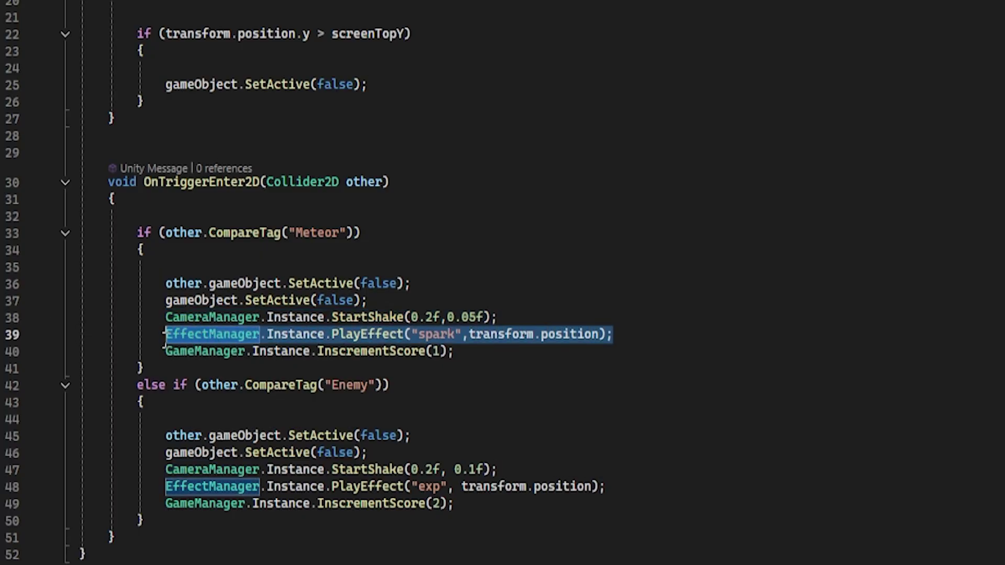
pyautogui.moveTo(489, 353); pyautogui.dragTo(165, 361)
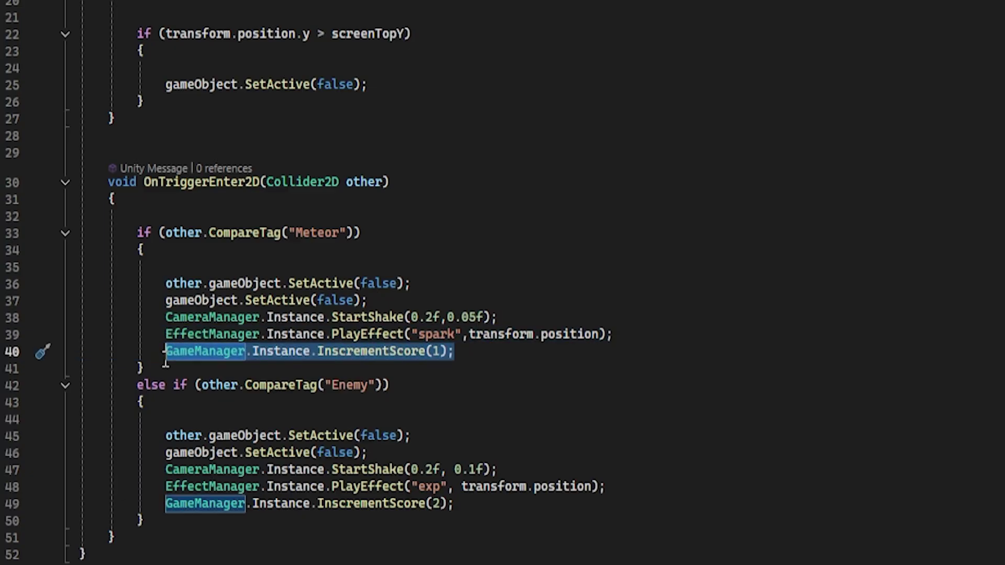
pyautogui.click(432, 459)
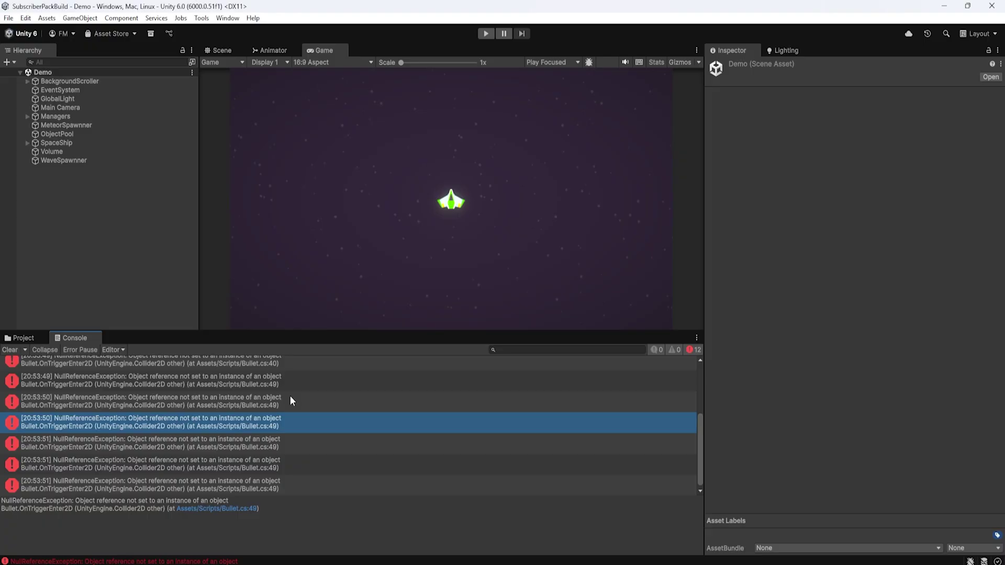
pyautogui.click(24, 337)
# Add the GameManager prefab from Prefab/DefaultScene to the Demo scene and test-run it
pyautogui.click(34, 447)
pyautogui.doubleClick(243, 395)
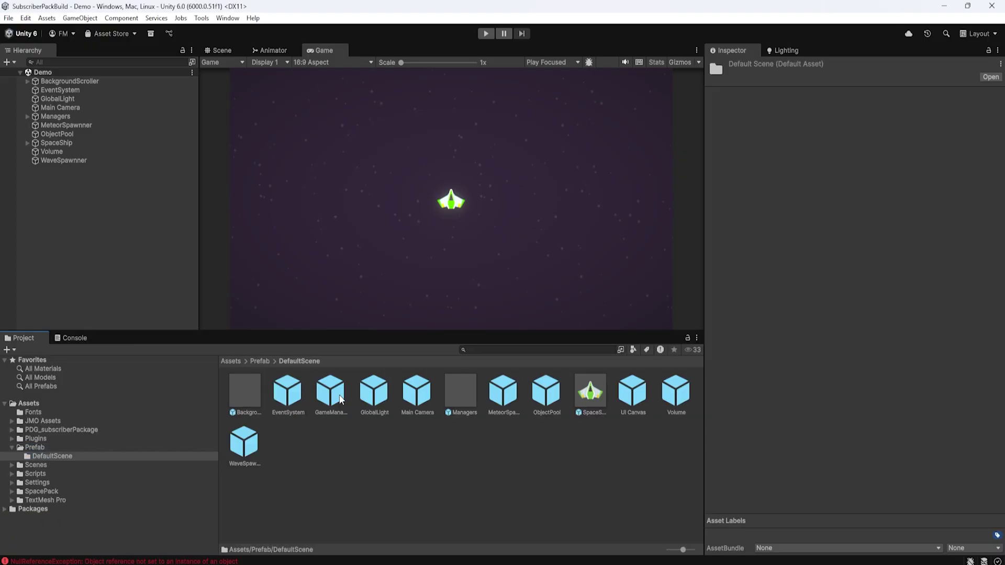
pyautogui.moveTo(340, 400); pyautogui.dragTo(136, 269)
pyautogui.hotkey('ctrl', 'p')
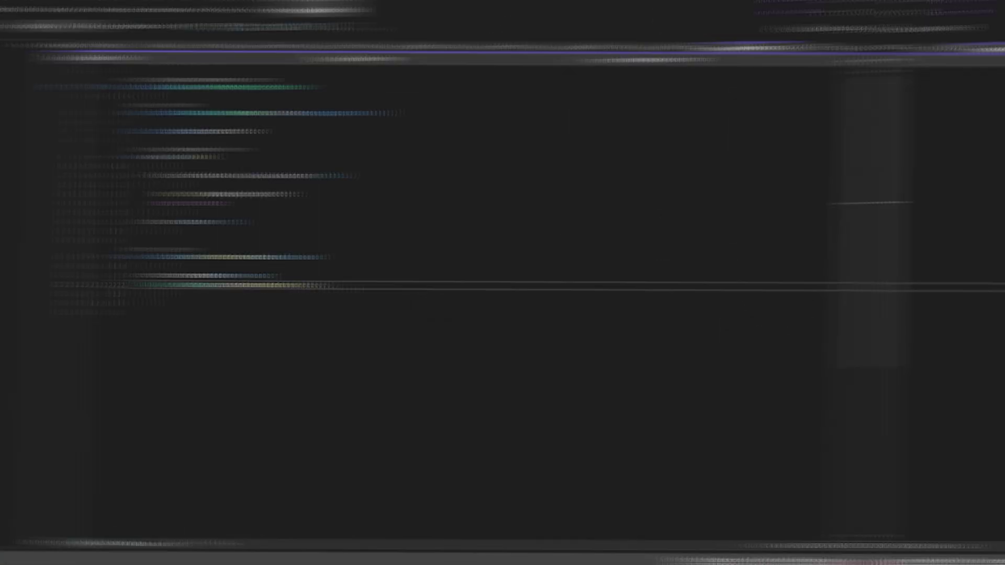
# Review GameManager.cs's score update, then add the UI Canvas prefab and play the scene
pyautogui.moveTo(448, 285); pyautogui.dragTo(313, 286)
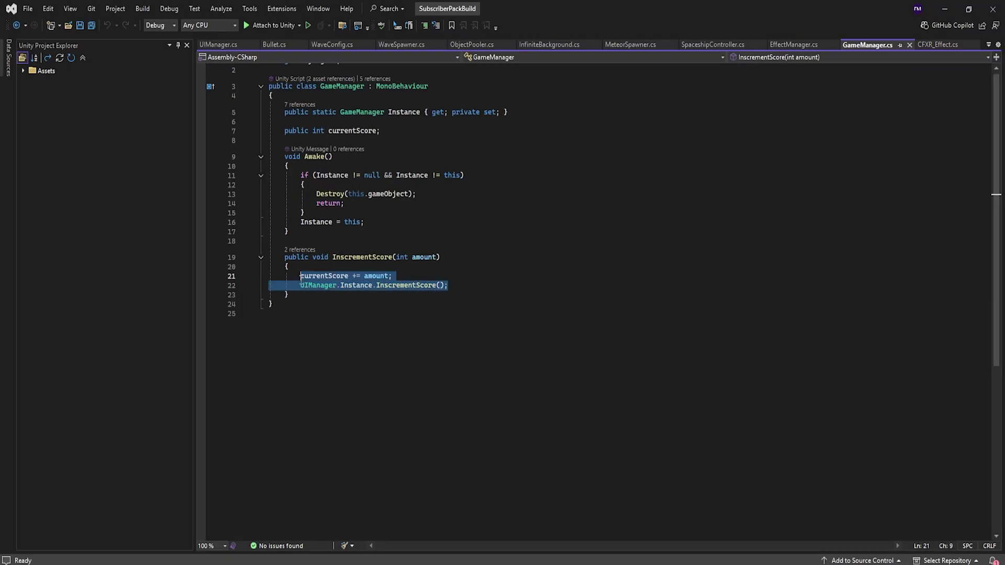
pyautogui.click(944, 9)
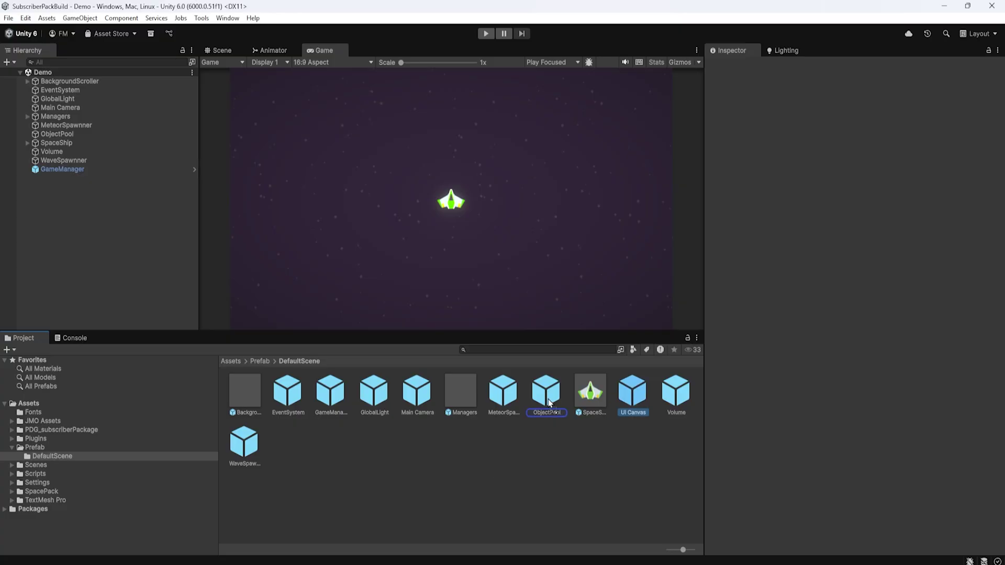
pyautogui.moveTo(91, 281); pyautogui.dragTo(89, 279)
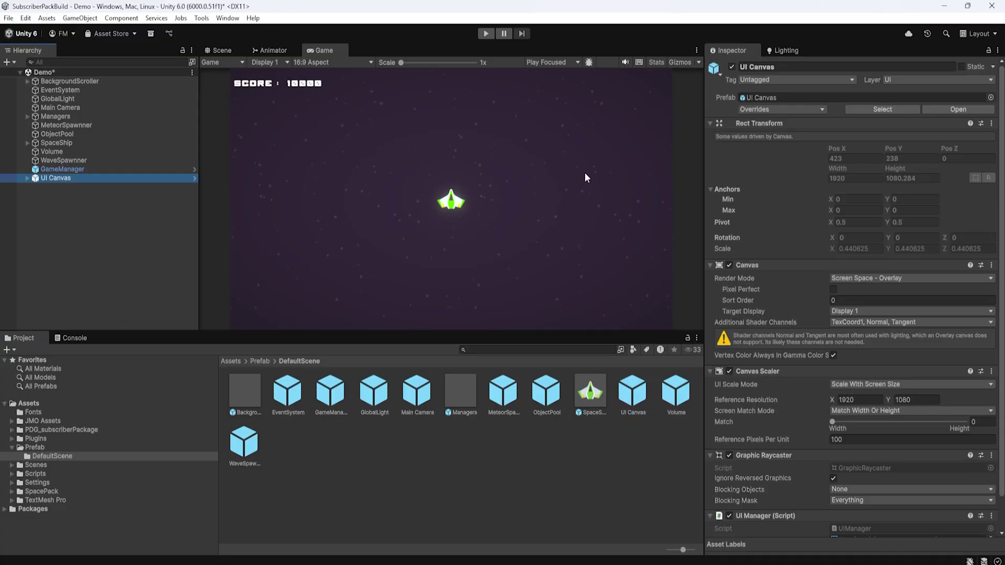
pyautogui.scroll(-2, 980, 520)
pyautogui.click(486, 33)
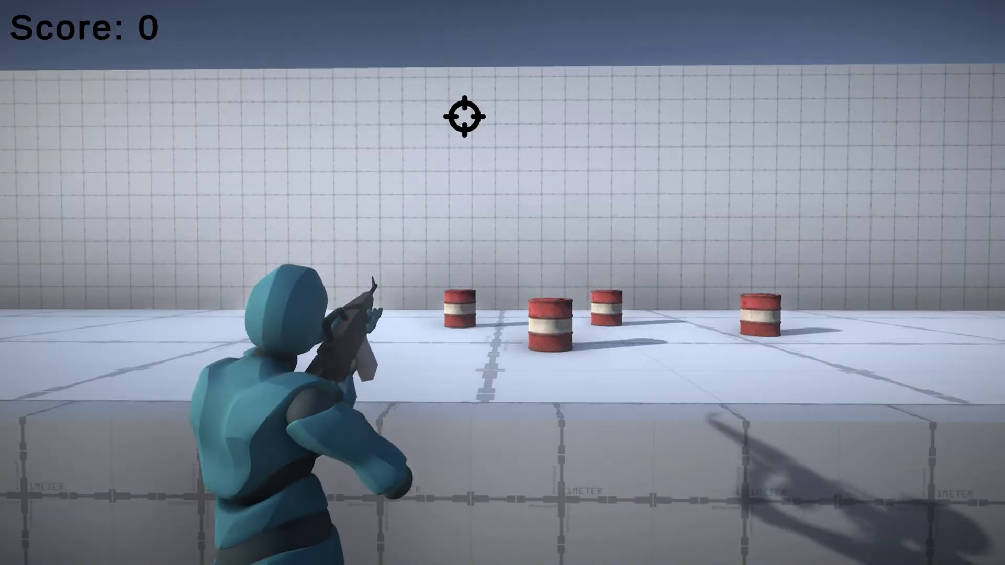
# Shoot four barrels to raise the score and check the Console for errors
pyautogui.click(457, 303)
pyautogui.click(516, 307)
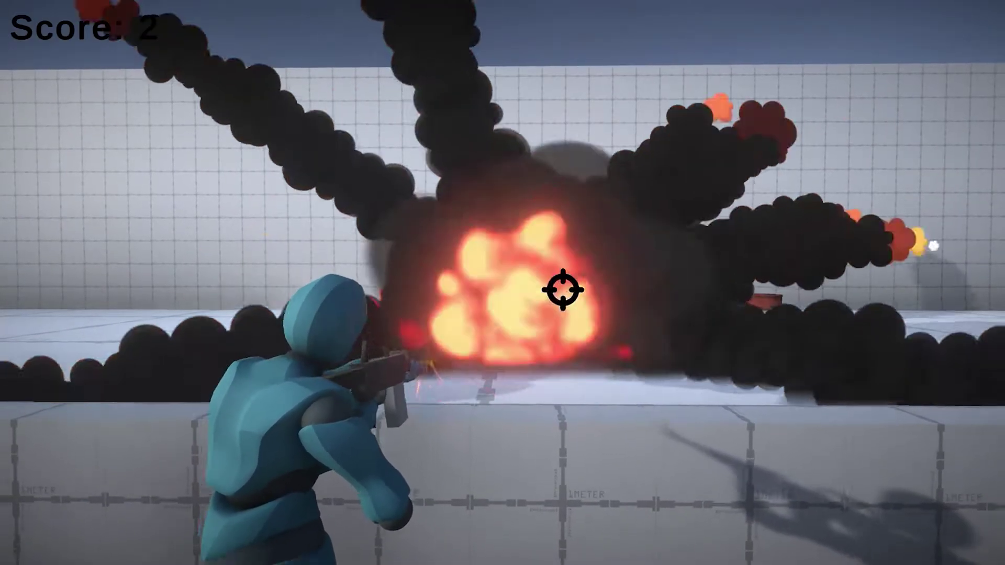
pyautogui.click(532, 243)
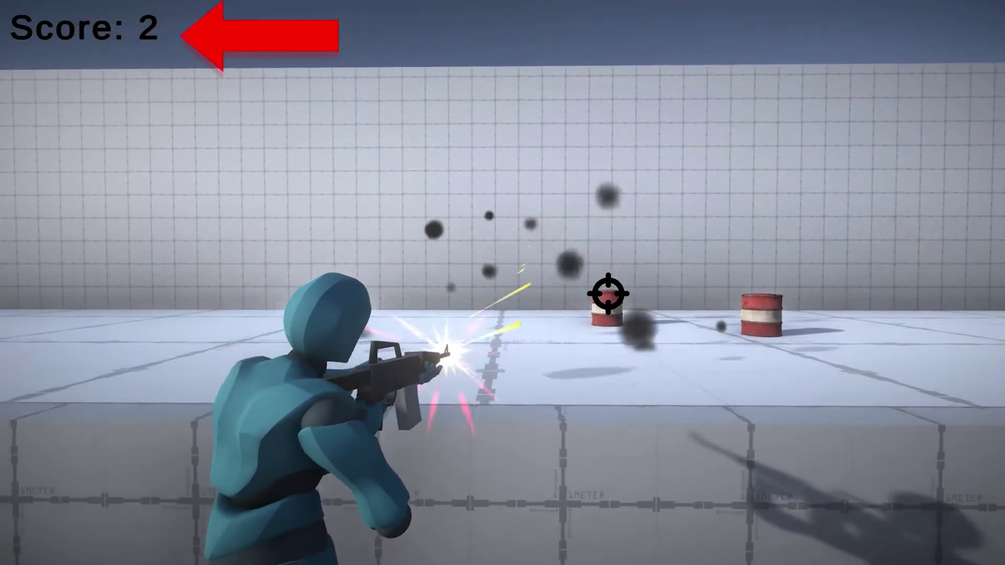
pyautogui.click(607, 298)
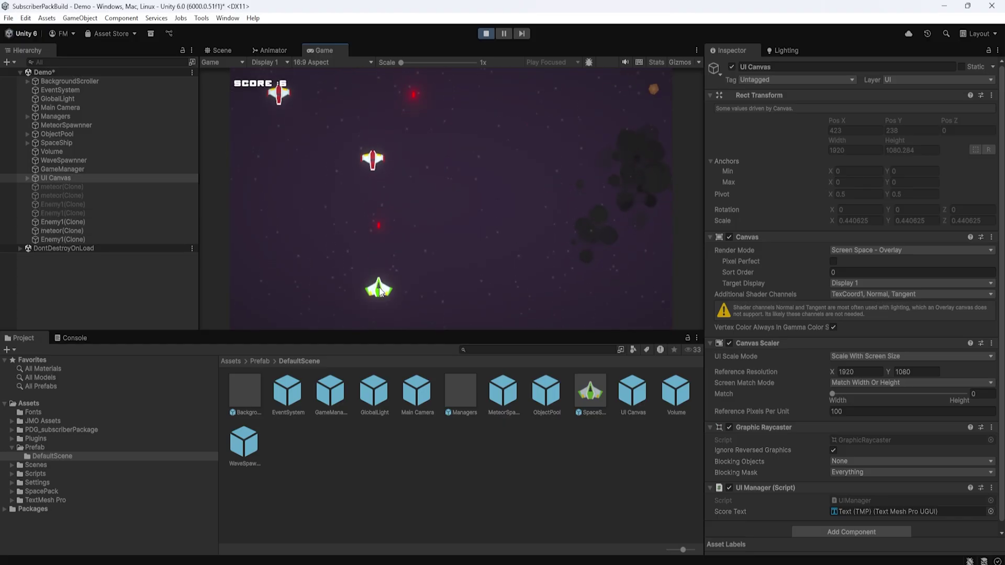
pyautogui.click(93, 338)
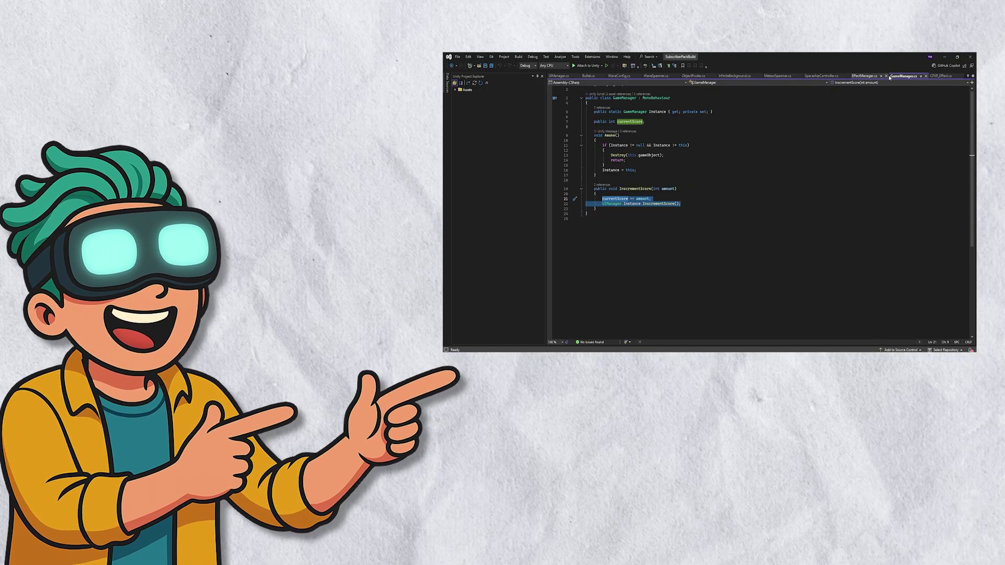
# Bring up Bullet.cs and highlight its CameraManager.Instance.StartShake call
pyautogui.click(588, 76)
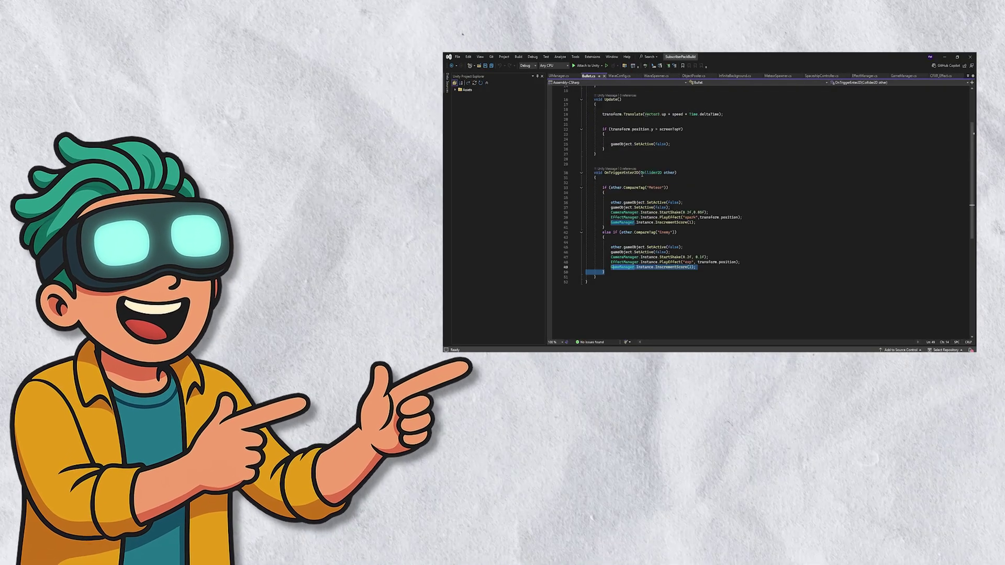
pyautogui.scroll(1, 733, 222)
pyautogui.moveTo(707, 227); pyautogui.dragTo(610, 228)
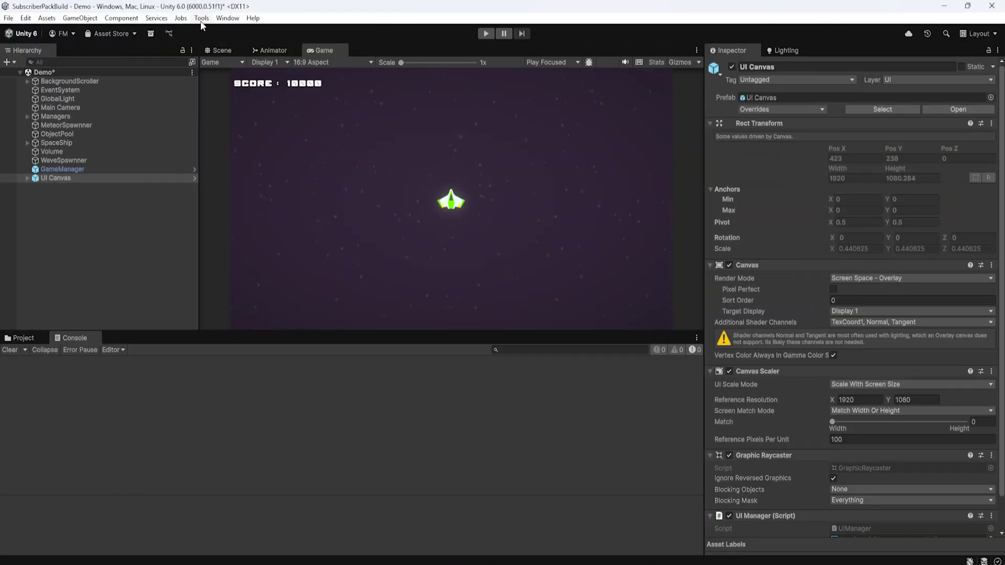
pyautogui.click(201, 20)
# Open the Game Event Channel Editor from the Tools menu and create a new channel
pyautogui.moveTo(254, 19)
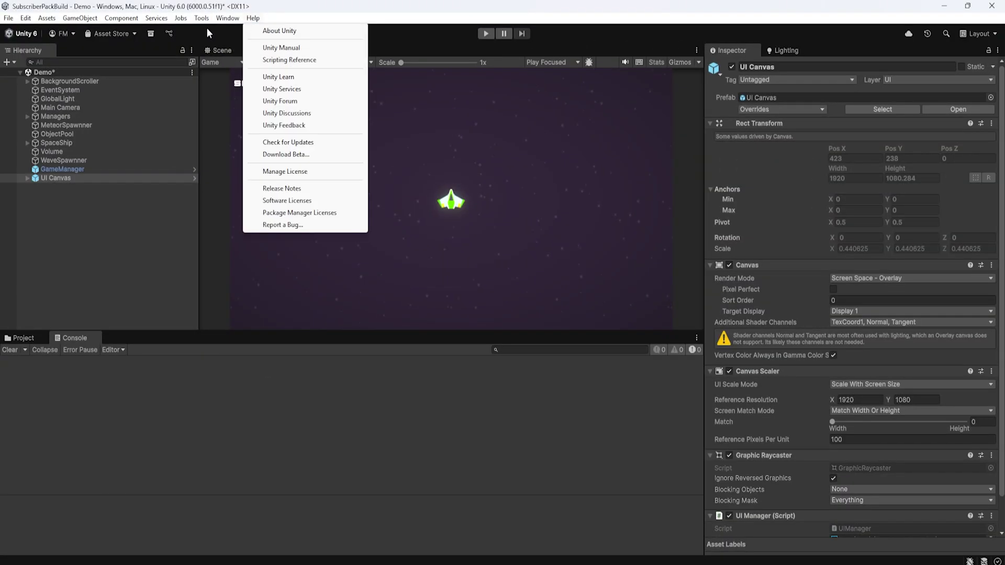
pyautogui.moveTo(205, 24)
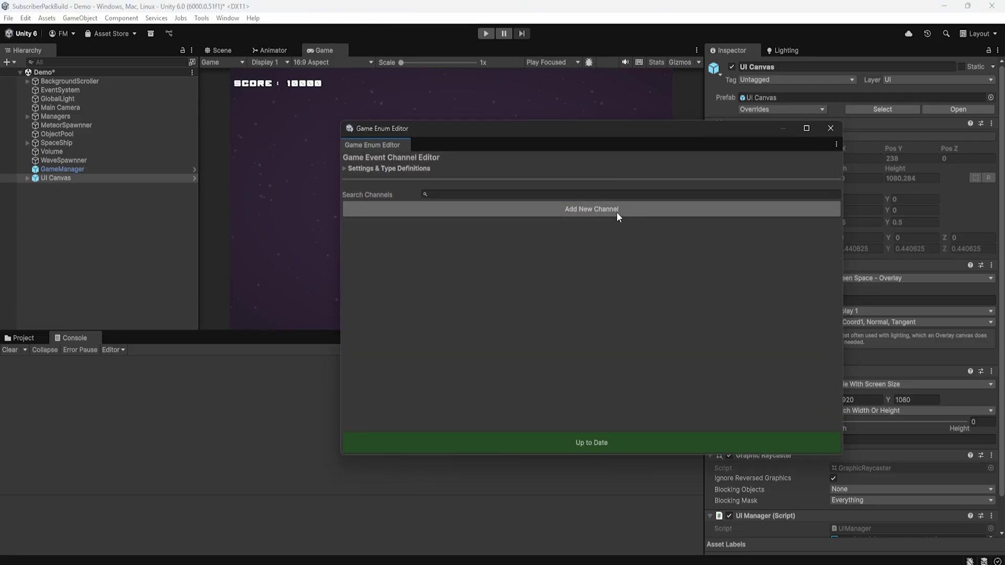
pyautogui.click(617, 212)
# Name the new channel cameraChannel, referencing the 0.2f shake duration value
pyautogui.click(480, 247)
pyautogui.doubleClick(480, 247)
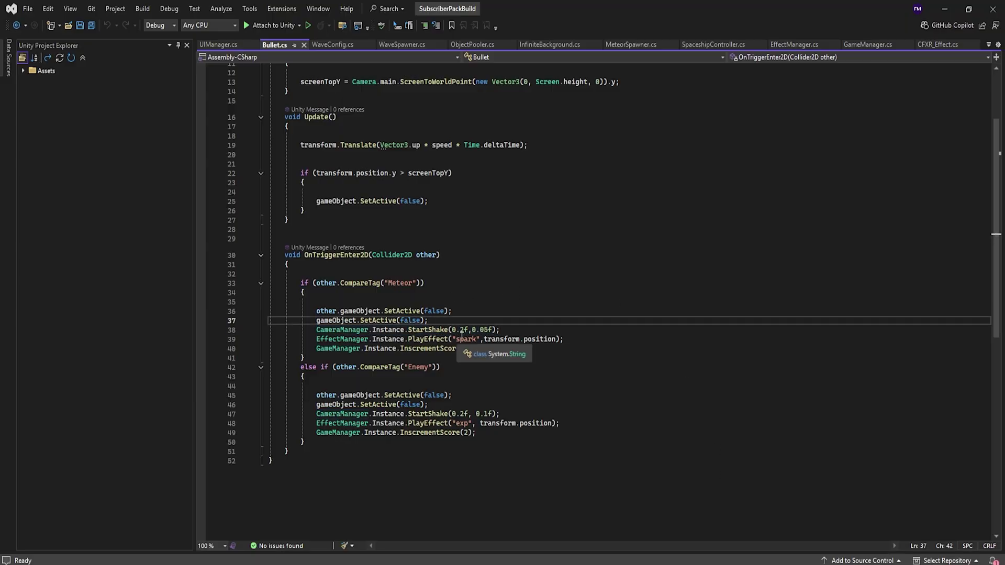
pyautogui.doubleClick(460, 329)
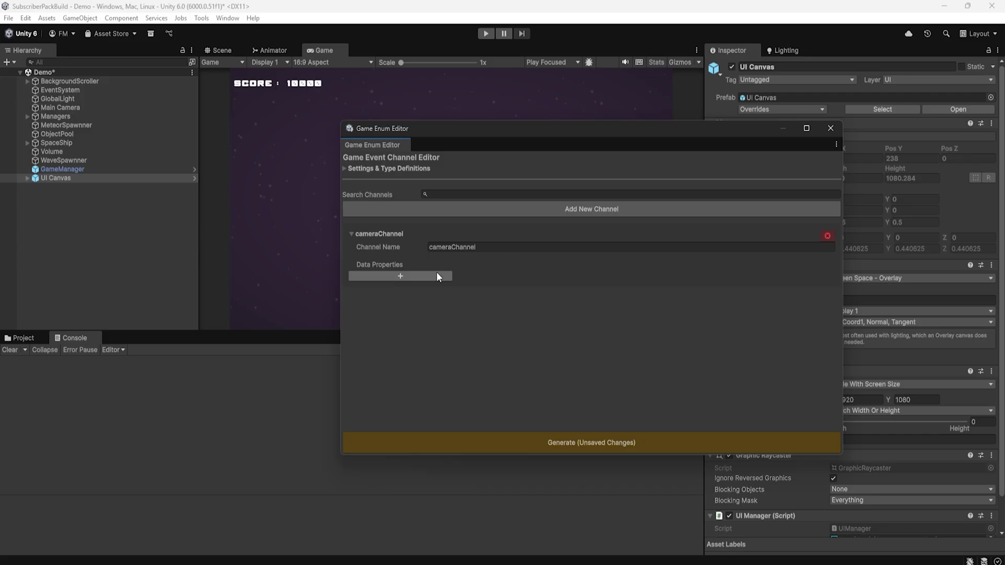
# Add Float data properties shakeDuration and shakeMagnitude to cameraChannel
pyautogui.click(413, 275)
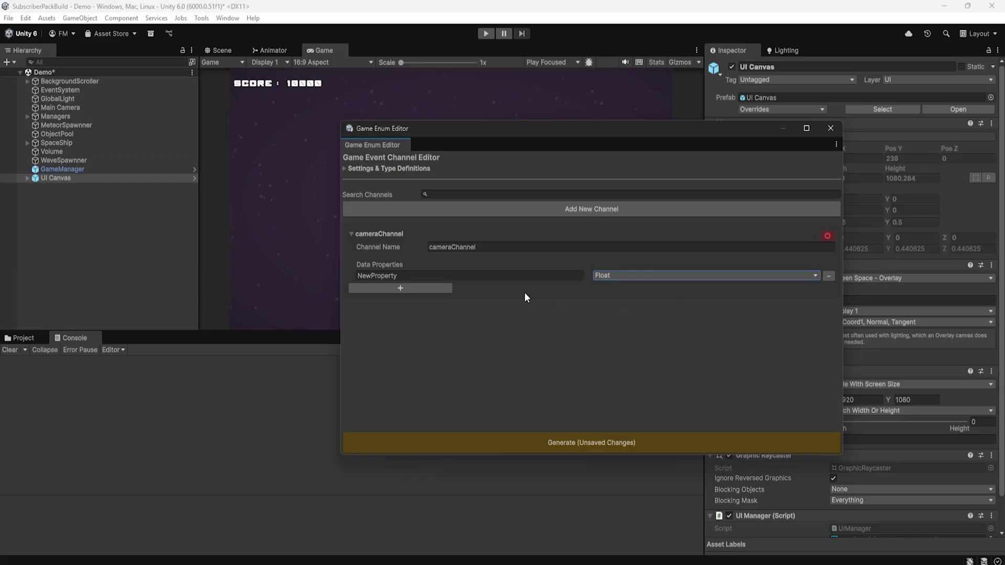
pyautogui.write('shake')
pyautogui.click(429, 288)
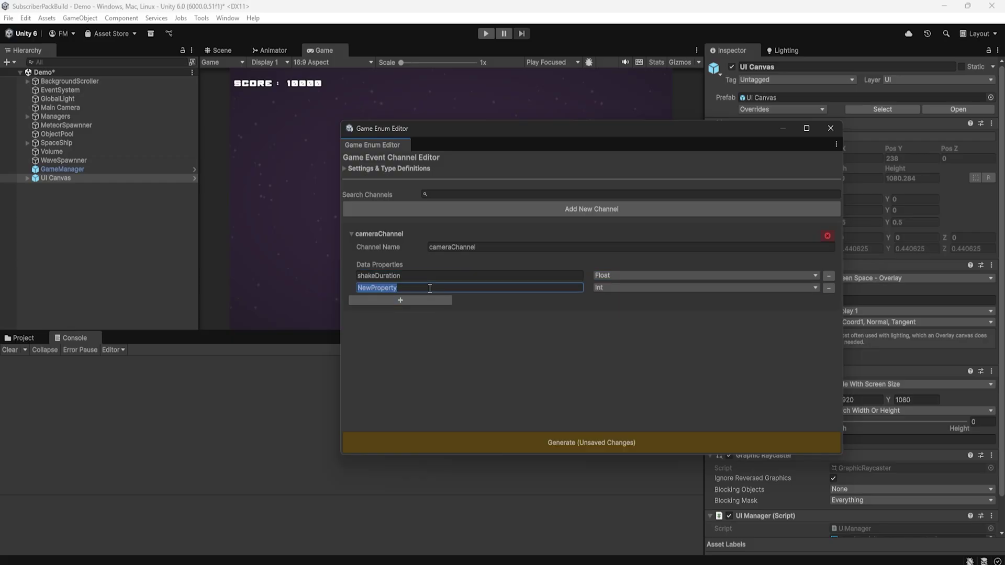
pyautogui.write('nitude')
pyautogui.click(635, 287)
pyautogui.click(618, 309)
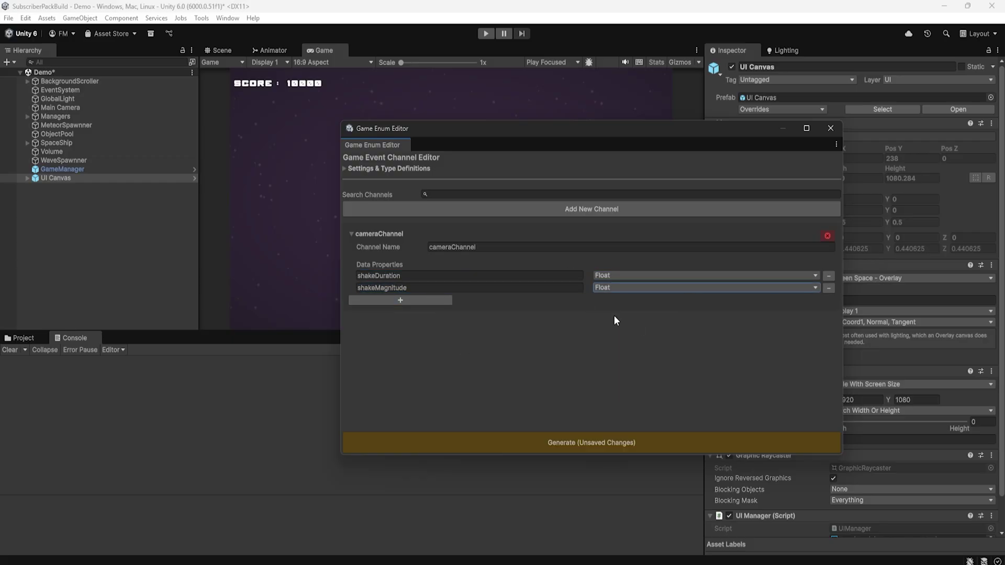
pyautogui.click(627, 276)
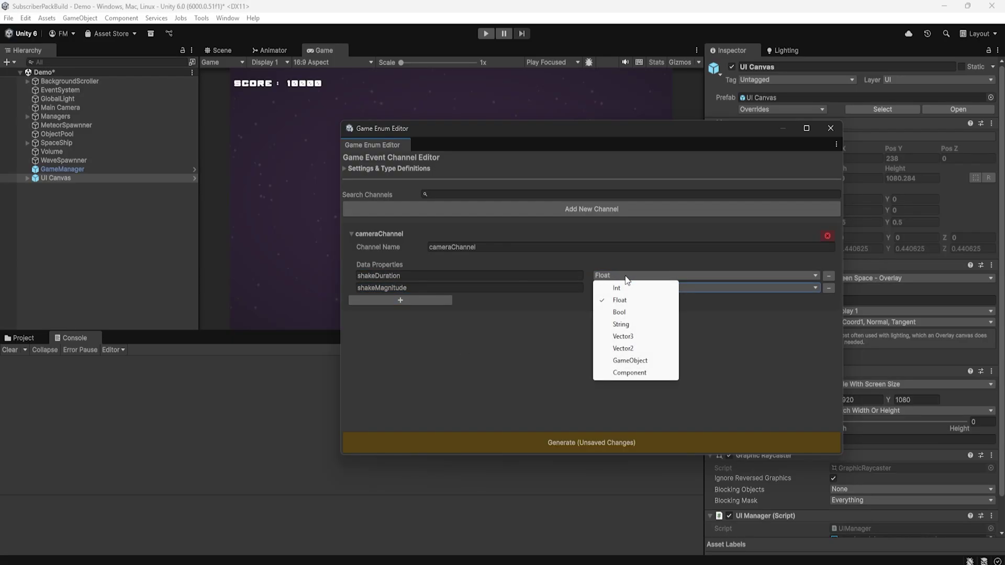
pyautogui.press('Escape')
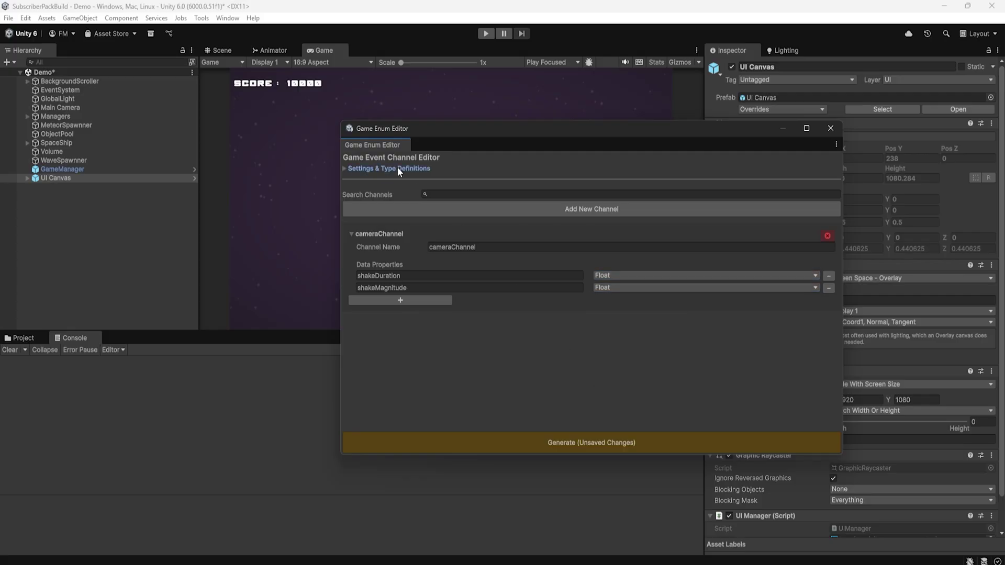
# Generate and recompile the channel code, then re-edit the first property's name to shakeDuration
pyautogui.click(390, 168)
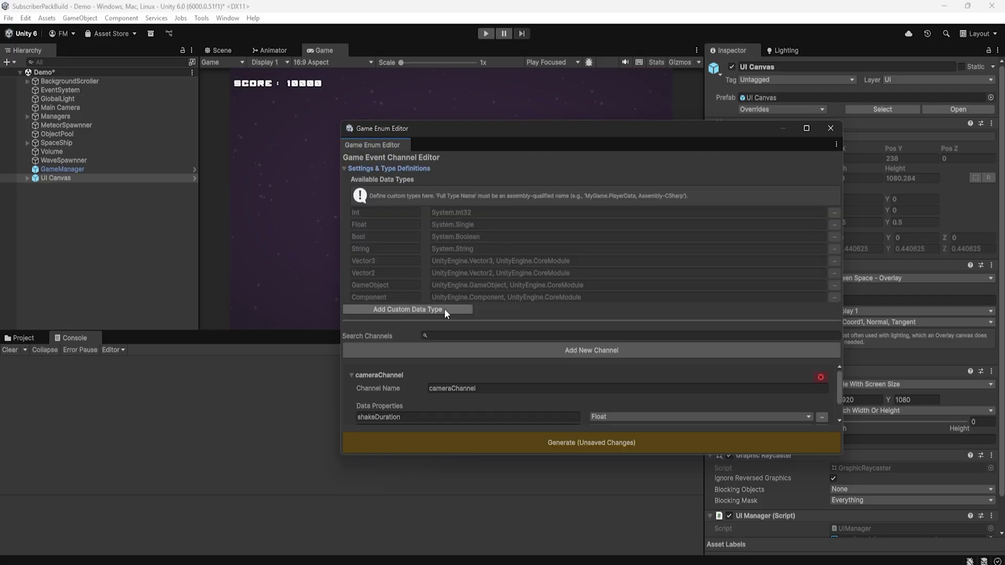
pyautogui.click(387, 168)
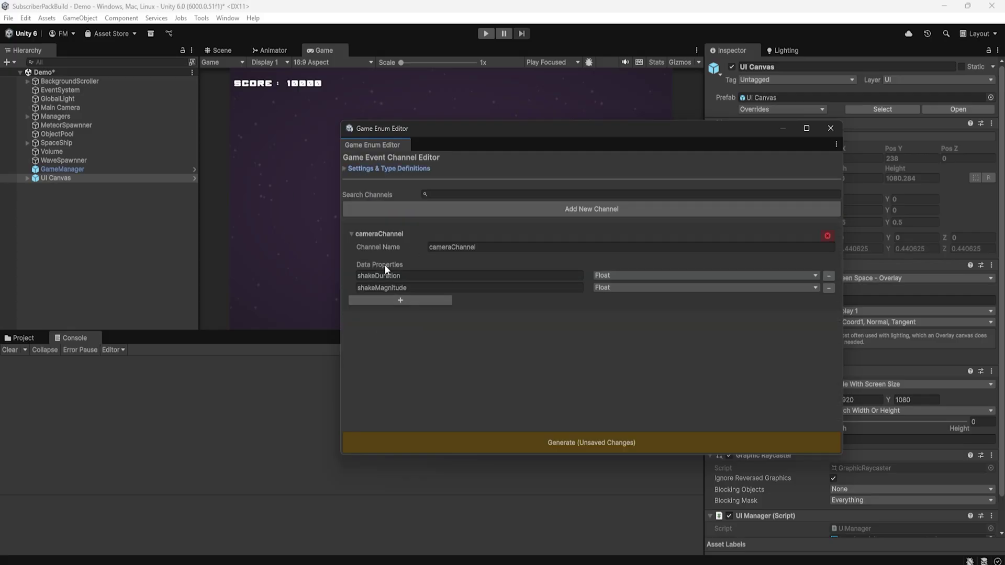
pyautogui.click(587, 440)
pyautogui.click(527, 314)
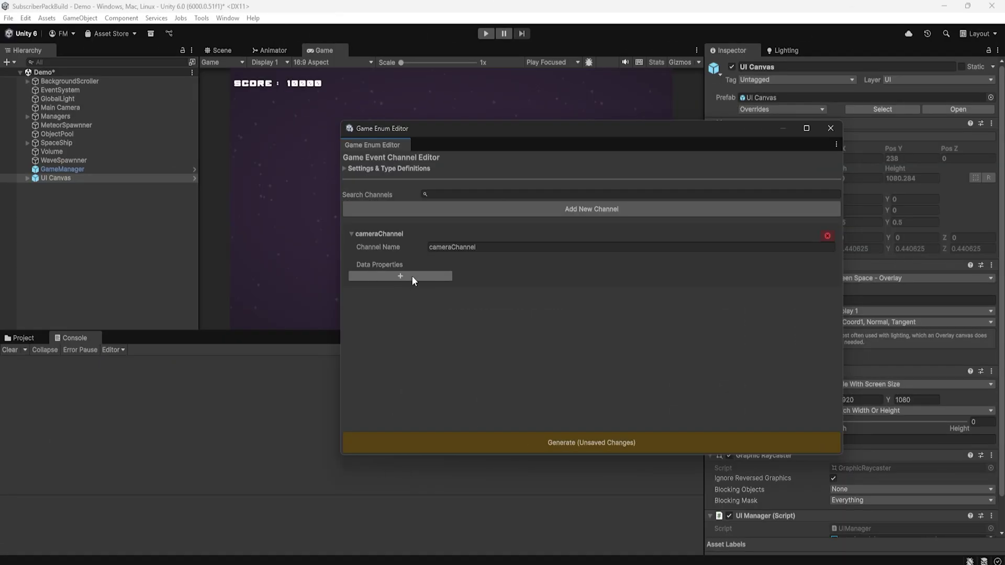
pyautogui.click(412, 275)
pyautogui.write('shake')
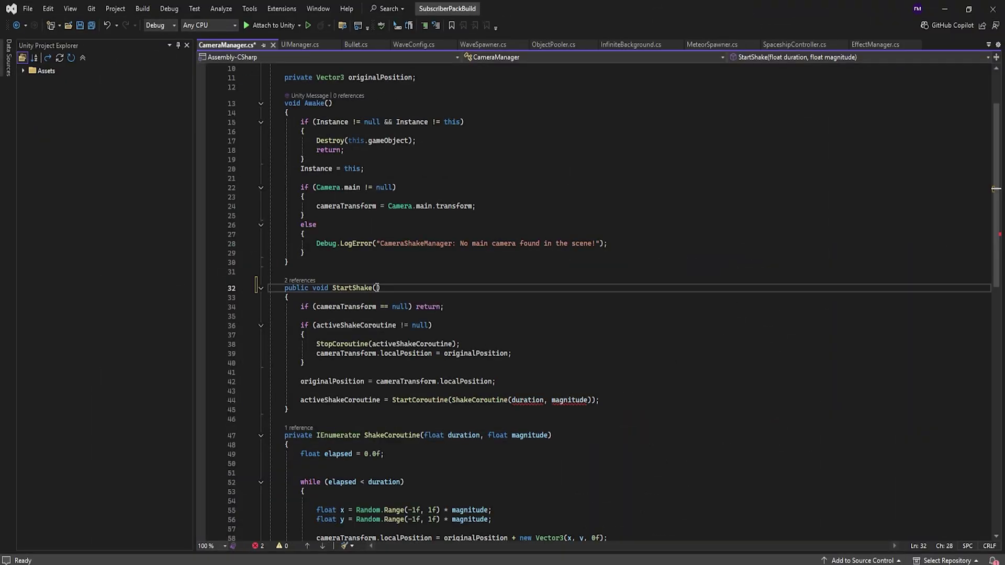
# Start a 'var data =' line in StartShake and add 'using PDG.DebugDevin;' at the top
pyautogui.click(583, 400)
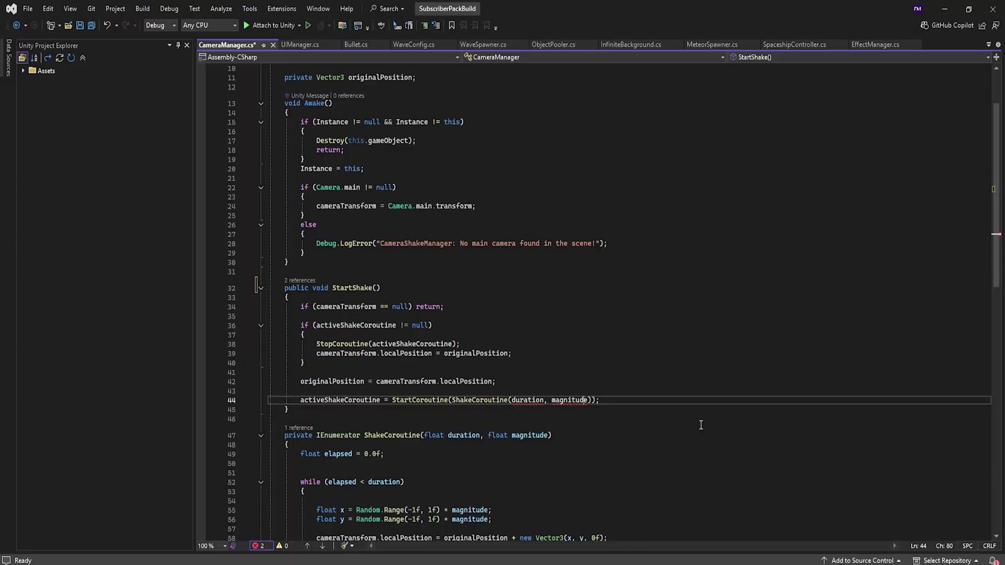
pyautogui.hotkey('ctrl', 'Return')
pyautogui.hotkey('ctrl', 'Return')
pyautogui.write('var data =')
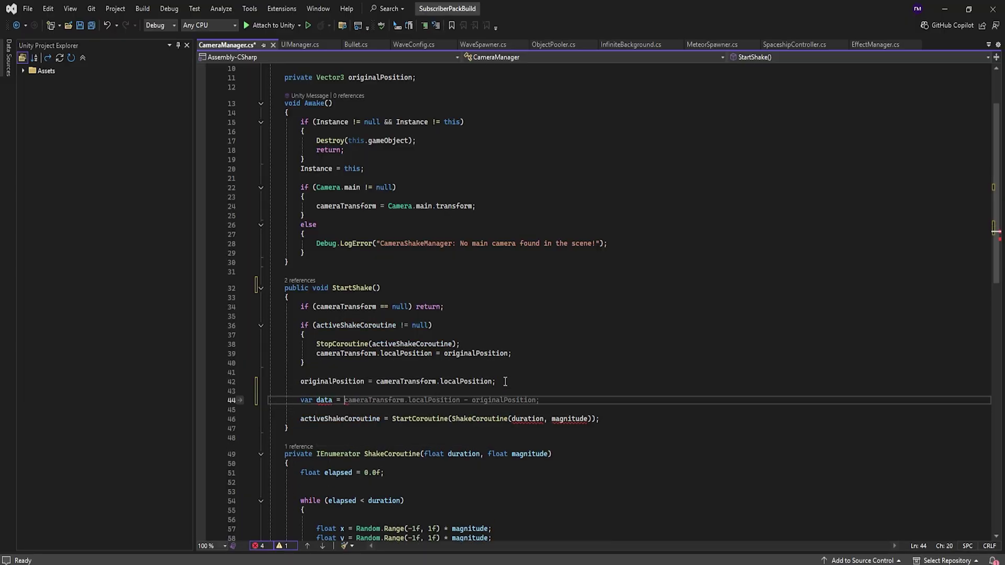
pyautogui.scroll(15, 505, 381)
pyautogui.click(357, 76)
pyautogui.press('Return')
pyautogui.write('using PDG.')
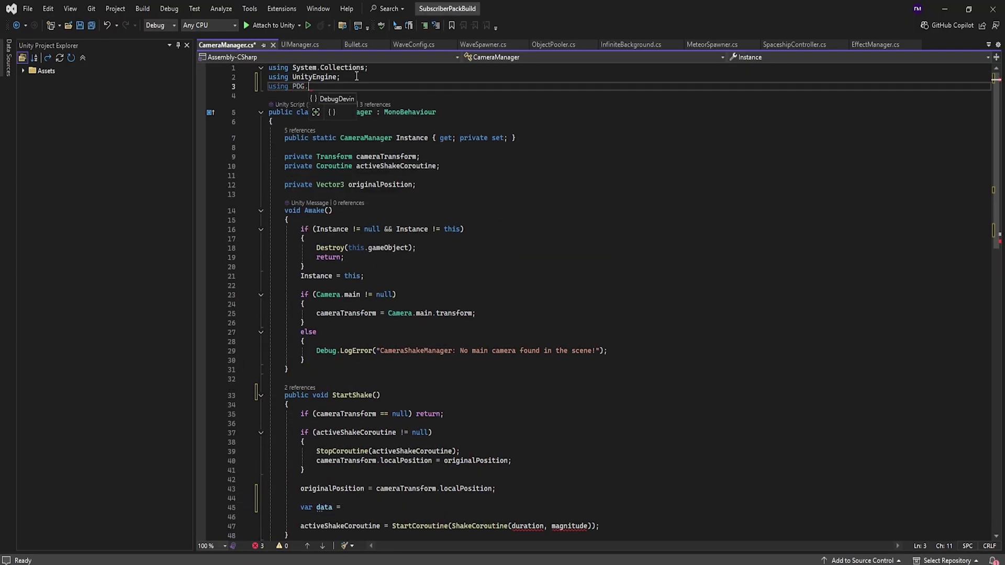
pyautogui.write('DebugDevin;')
# Assign GameEventData.GetData<cameraChannelData>() to data and pass data.shakeDuration to the coroutine
pyautogui.scroll(-5, 357, 209)
pyautogui.click(372, 369)
pyautogui.write('Game')
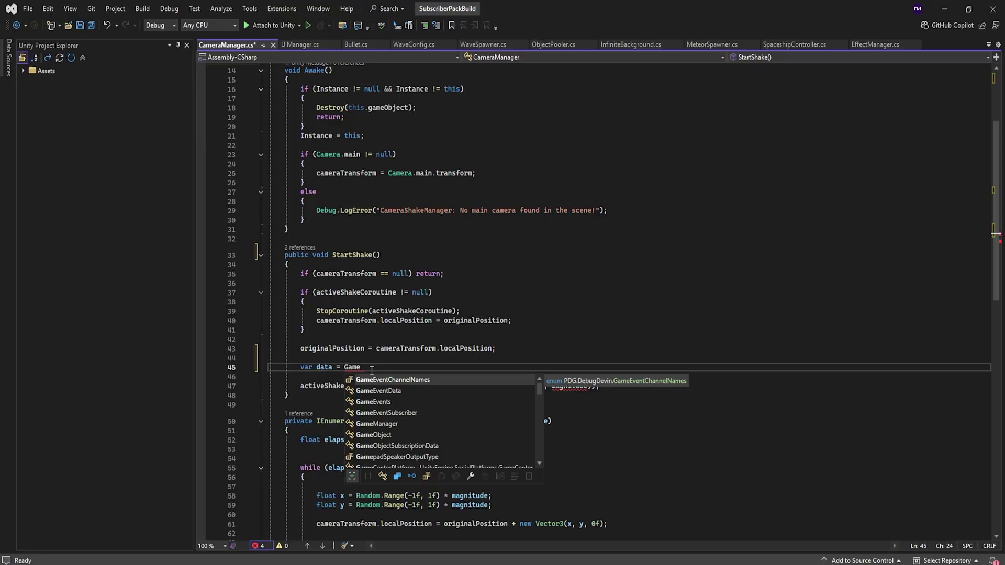
pyautogui.write('EventData.GetData<')
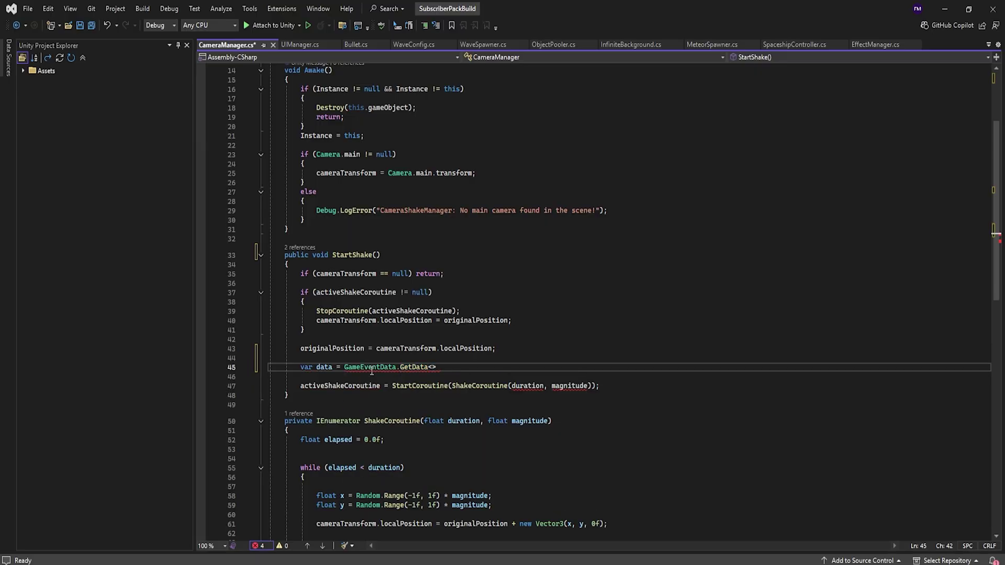
pyautogui.write('cameraChannelData')
pyautogui.doubleClick(526, 385)
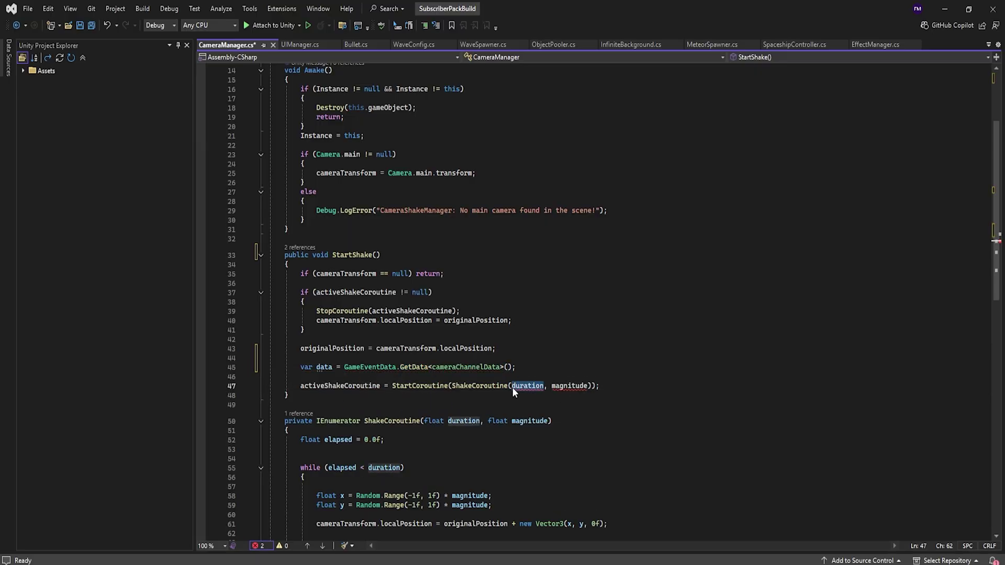
pyautogui.write('data.shakeDuration')
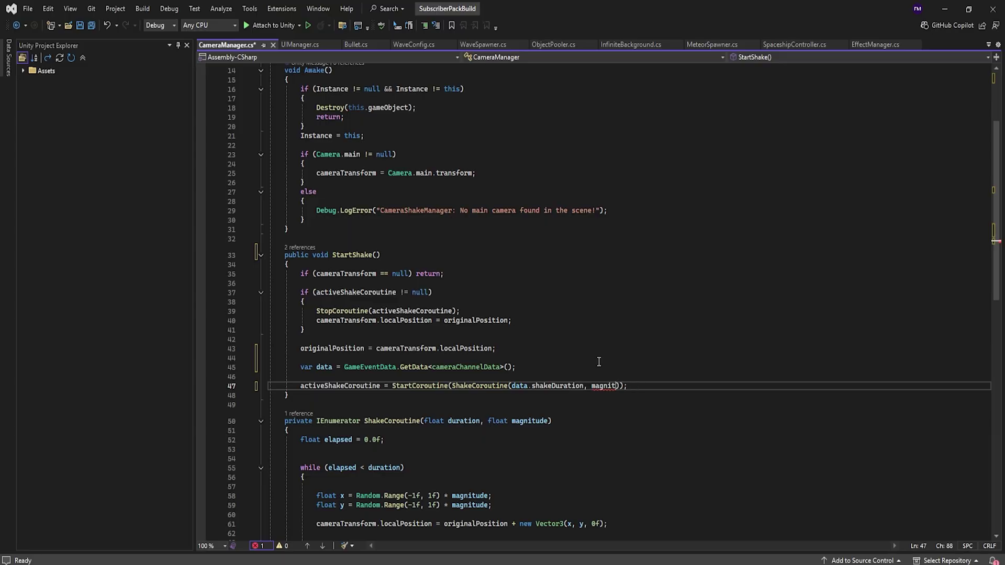
pyautogui.press('BackSpace')
pyautogui.press('BackSpace')
pyautogui.press('BackSpace')
pyautogui.press('BackSpace')
pyautogui.press('BackSpace')
pyautogui.press('BackSpace')
pyautogui.write('data.')
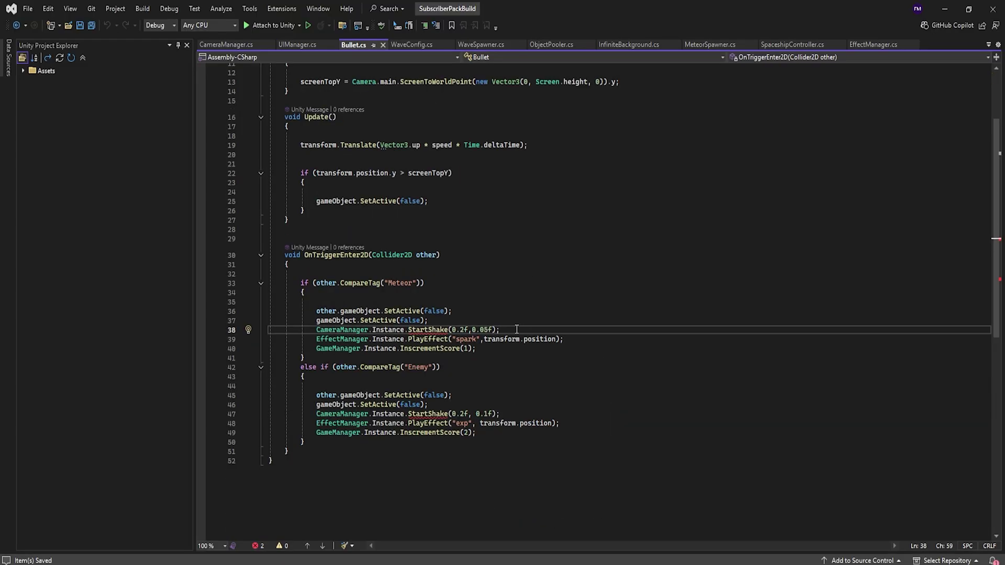
# Confirm Main Camera carries CameraManager in the Inspector, then review the whole StartShake method
pyautogui.click(513, 413)
pyautogui.click(55, 98)
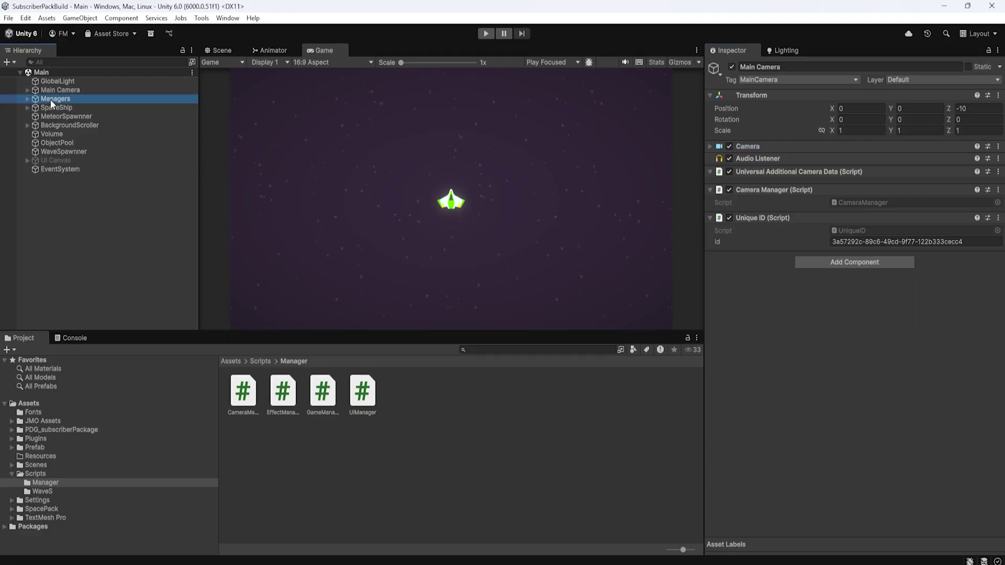
pyautogui.click(57, 91)
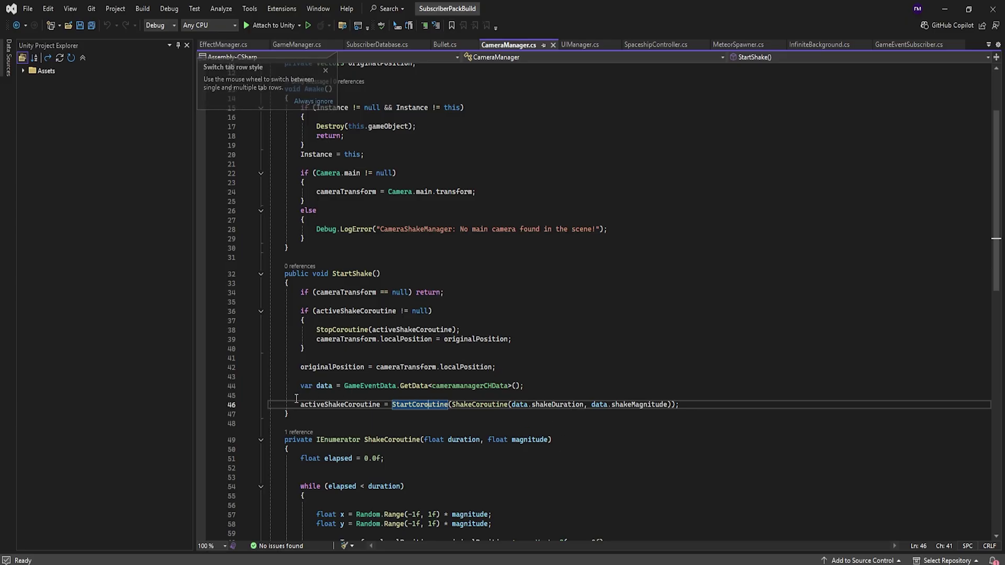
pyautogui.click(297, 423)
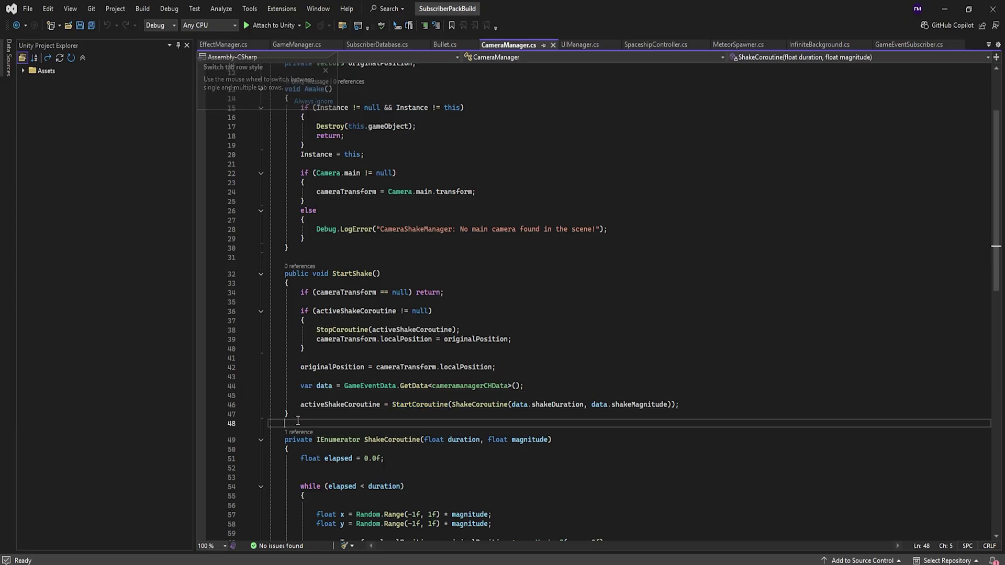
pyautogui.moveTo(289, 413); pyautogui.dragTo(278, 278)
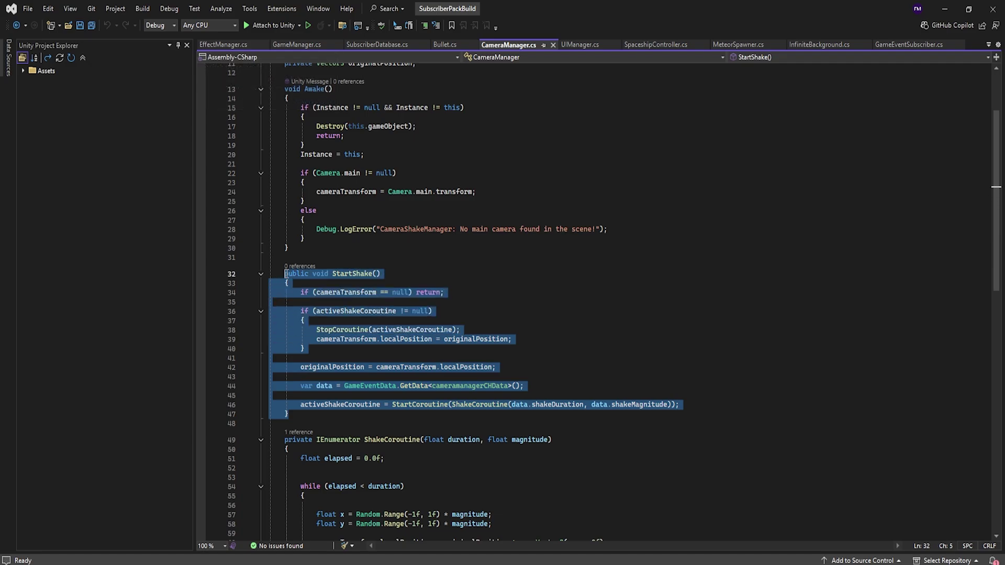
pyautogui.click(419, 271)
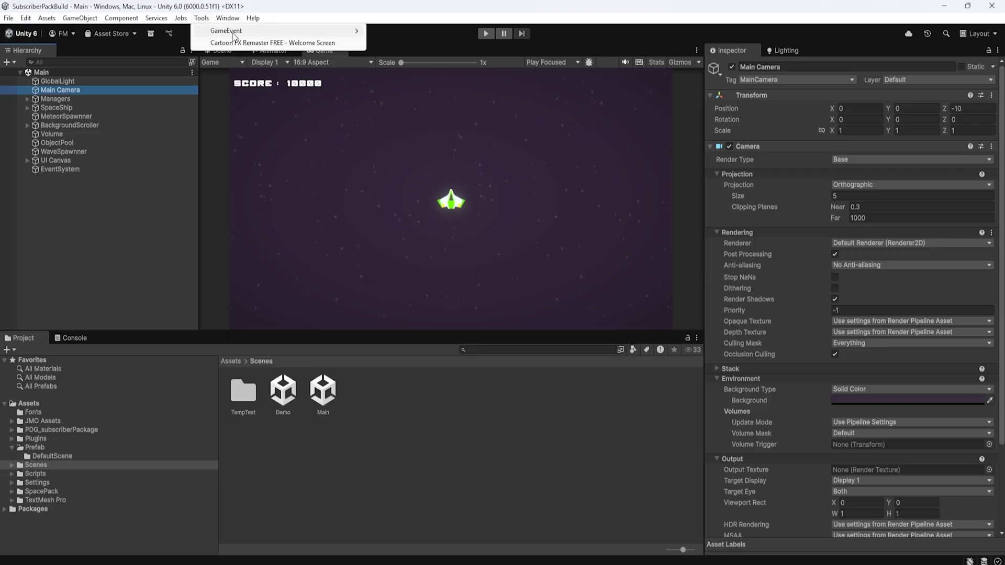
# Subscribe Main Camera to cameraChannel, responding with CameraManager's StartShake, and assign the event
pyautogui.moveTo(335, 30)
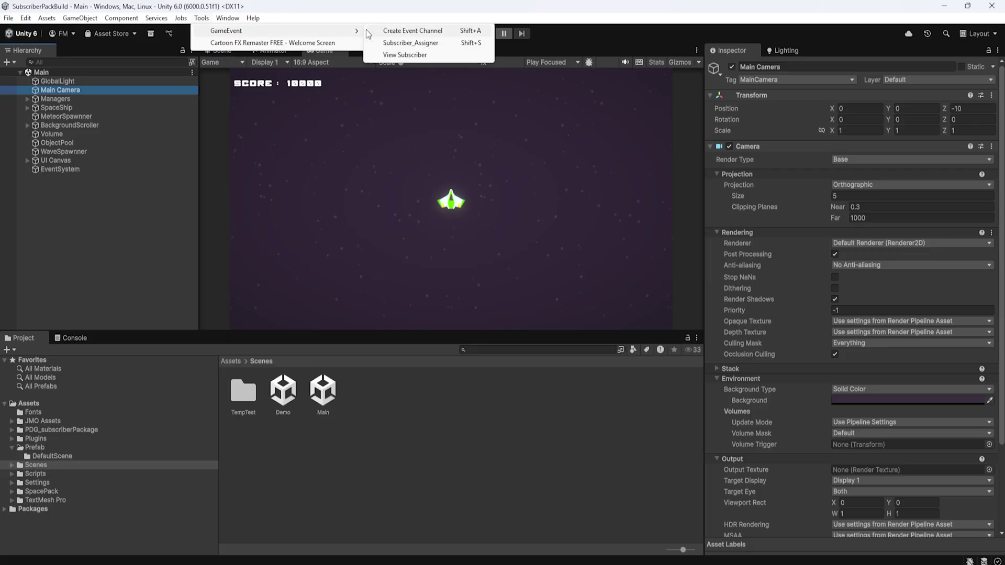
pyautogui.click(403, 43)
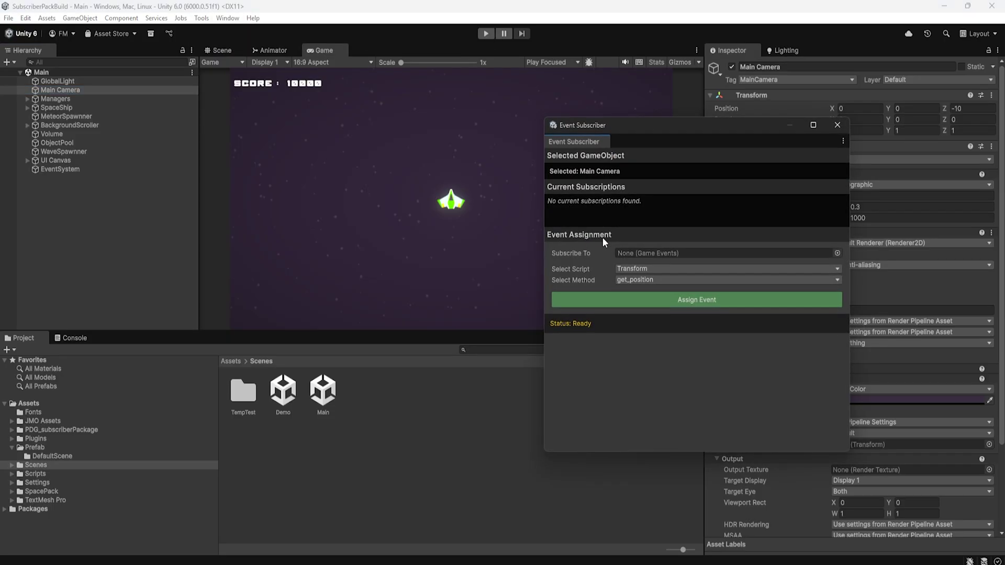
pyautogui.click(836, 253)
pyautogui.press('Right')
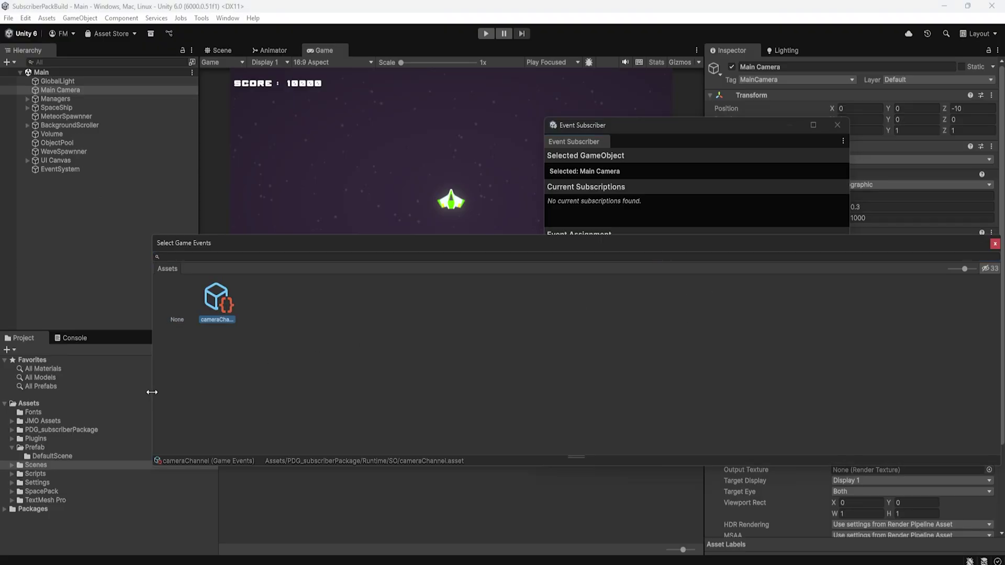
pyautogui.moveTo(152, 392); pyautogui.dragTo(588, 377)
pyautogui.doubleClick(671, 310)
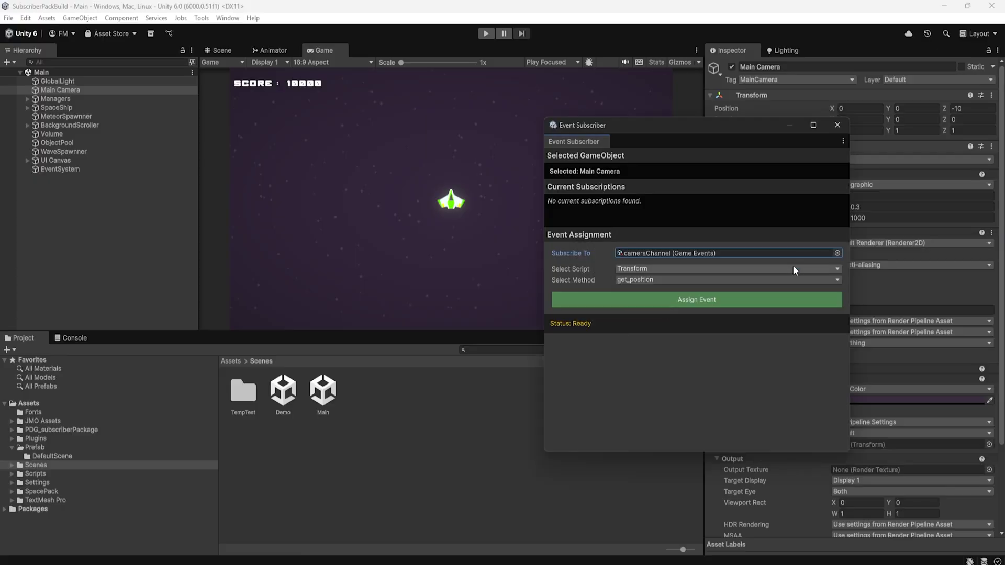
pyautogui.click(662, 269)
pyautogui.click(674, 328)
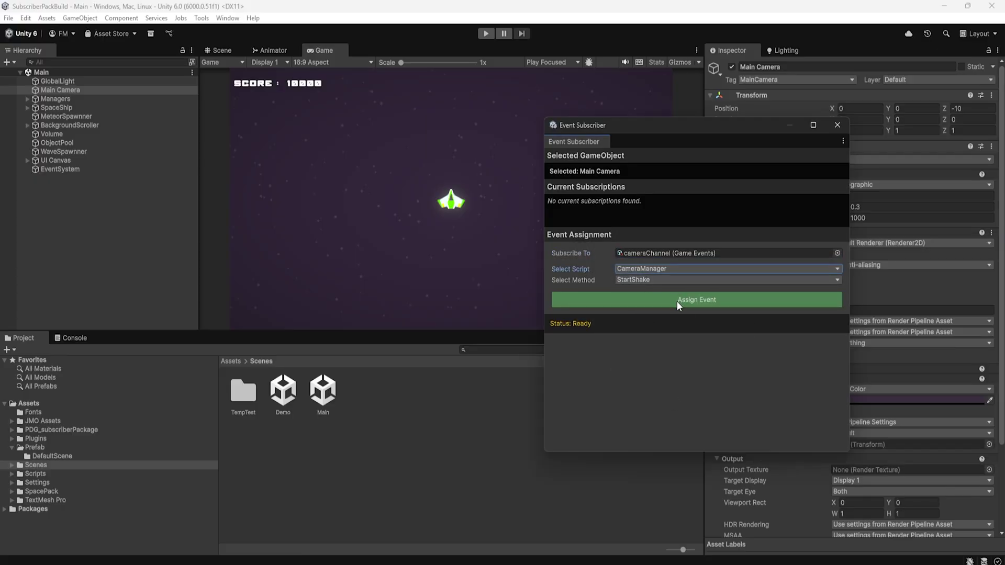
pyautogui.click(679, 304)
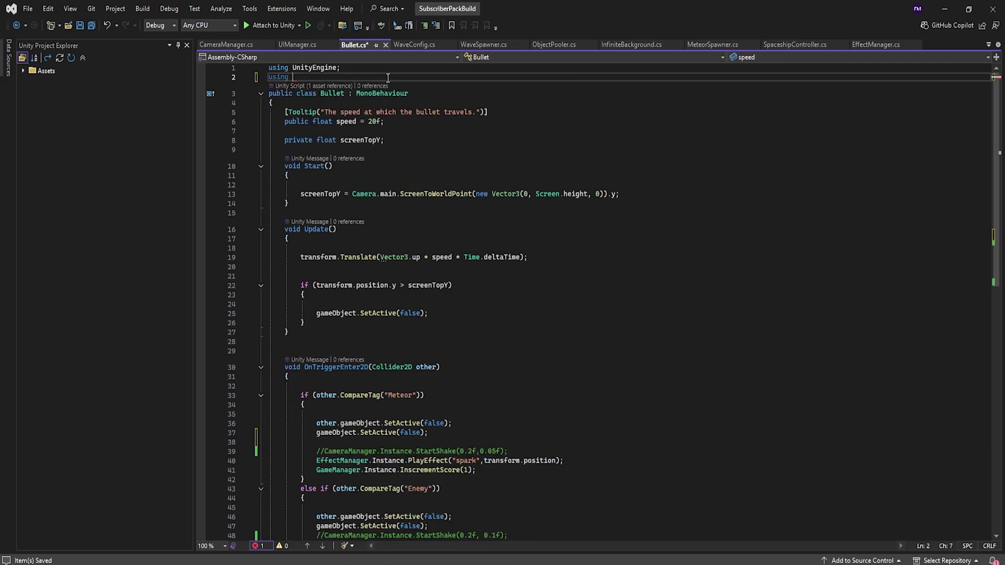
# Add a using directive and begin EventBroadcaster.BroadcastcameraChannel(null, ...) on Bullet.cs line 38
pyautogui.write('UnityEngine.UI;')
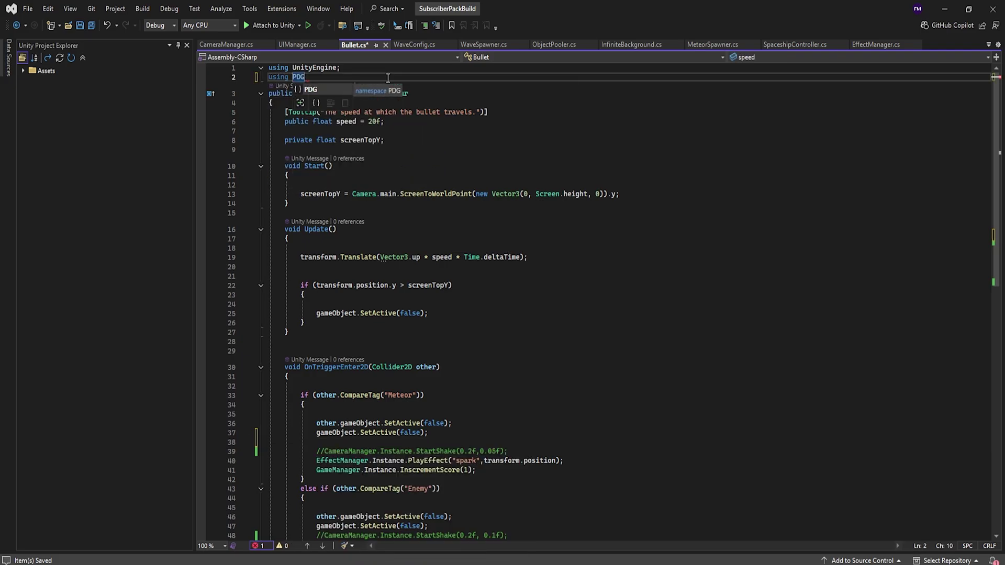
pyautogui.scroll(-6, 386, 210)
pyautogui.click(385, 246)
pyautogui.write('Event')
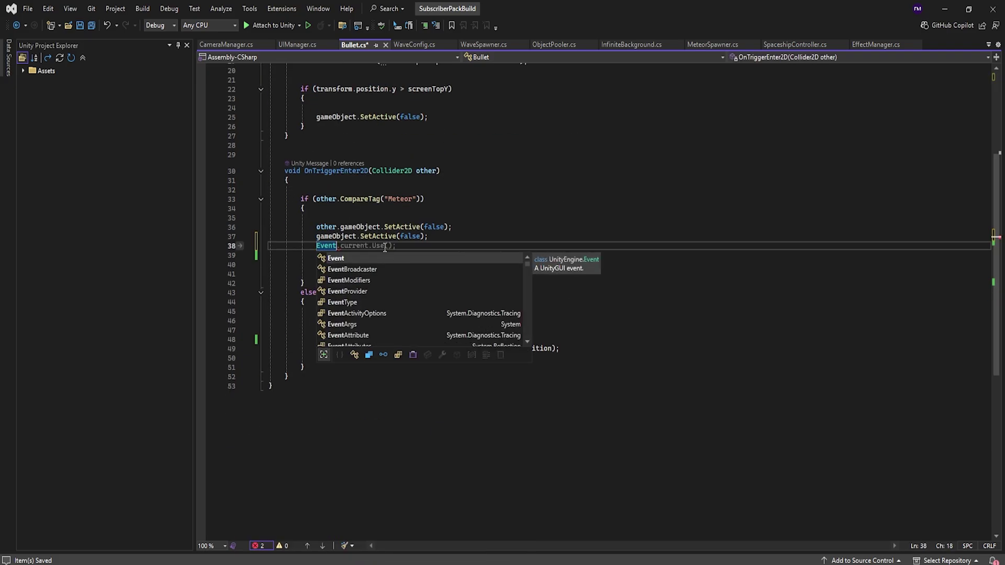
pyautogui.write('B')
pyautogui.press('Tab')
pyautogui.write('.')
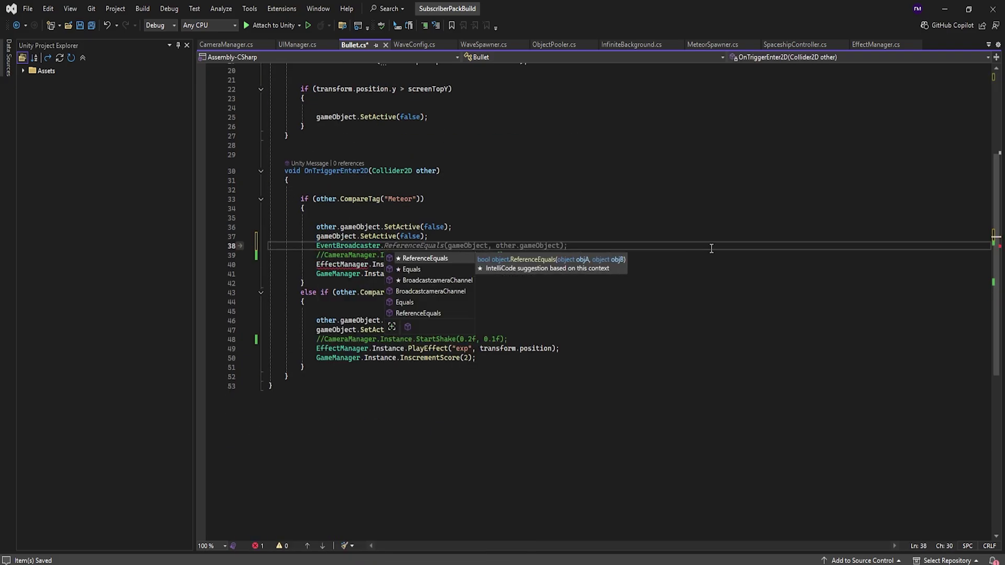
pyautogui.doubleClick(438, 280)
pyautogui.write('();')
pyautogui.moveTo(462, 244)
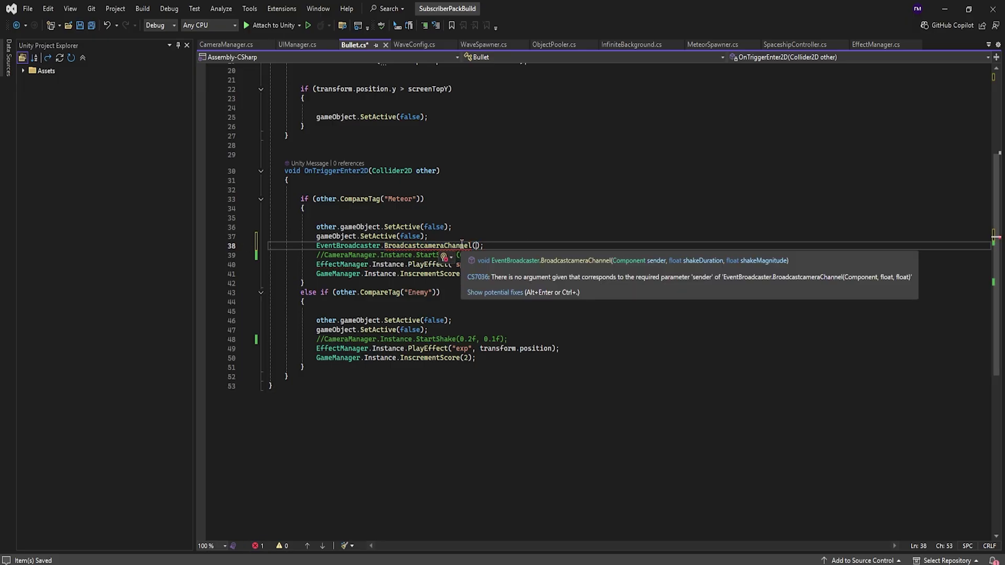
pyautogui.write('null,')
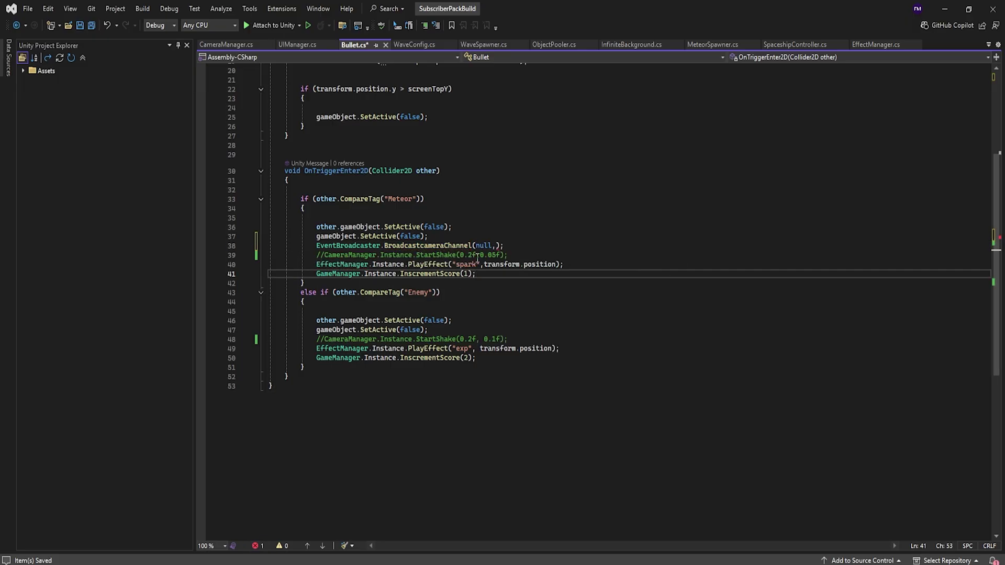
# Fill the broadcast's shake arguments with 0.2f and 0.05f, copying 0.2f from the old line
pyautogui.doubleClick(467, 257)
pyautogui.hotkey('ctrl', 'c')
pyautogui.click(500, 245)
pyautogui.hotkey('ctrl', 'v')
pyautogui.write(',0.')
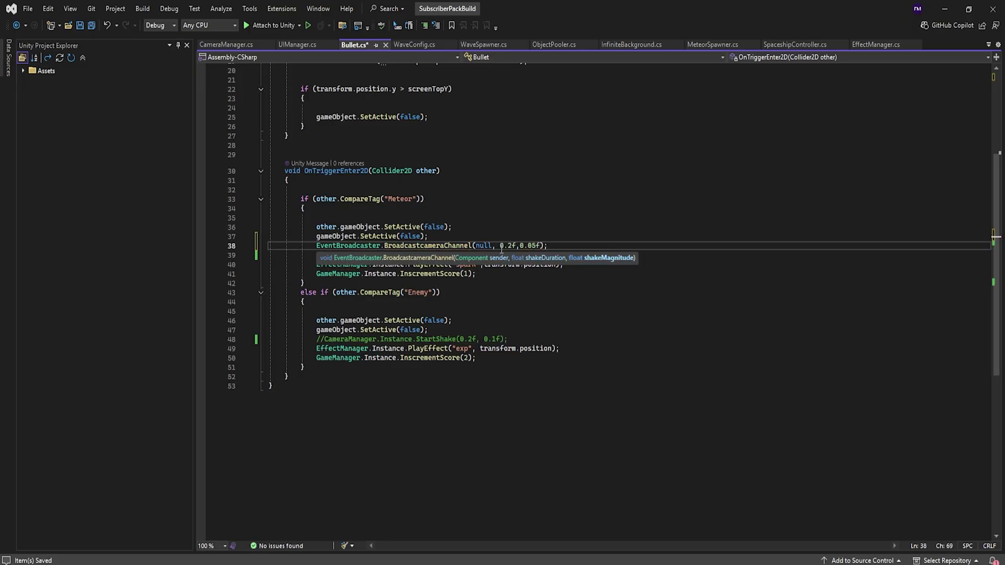
# Paste the broadcast call onto a new line 48 in the Enemy branch
pyautogui.click(318, 245)
pyautogui.click(470, 329)
pyautogui.press('Return')
pyautogui.hotkey('ctrl', 'v')
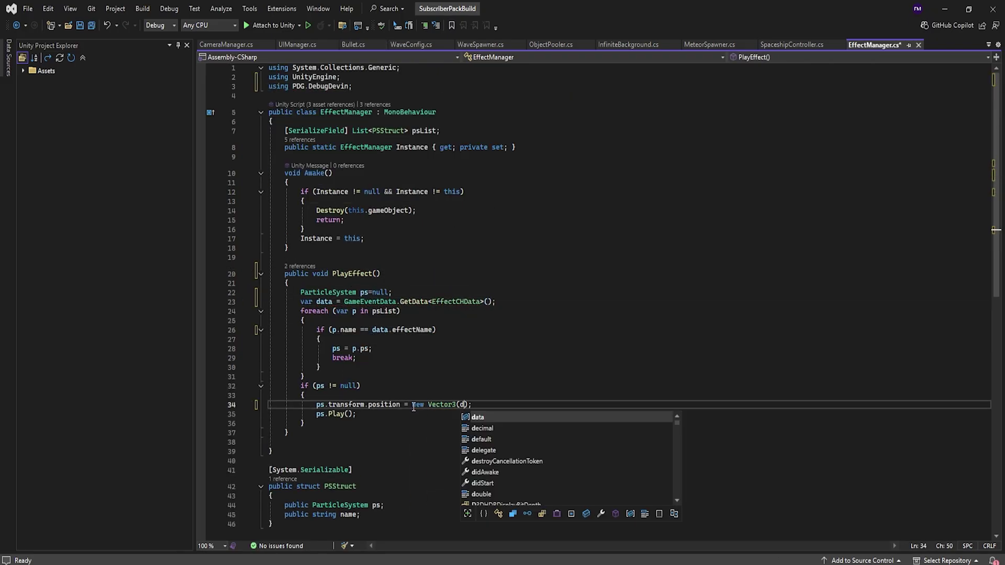
pyautogui.write('.effectPosition')
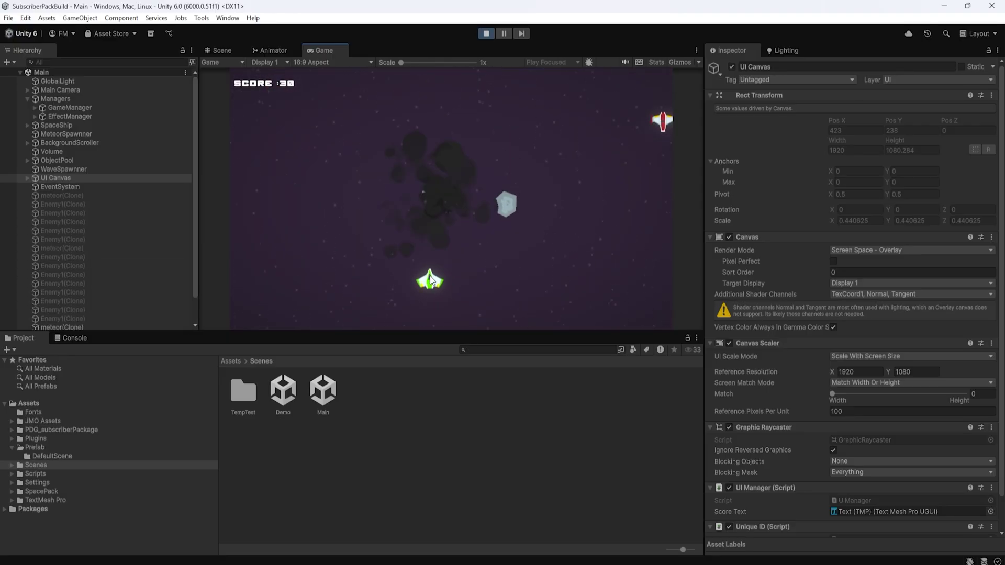
# Stop the game and turn every Main scene object into a prefab in a new Prefab/New Folder
pyautogui.hotkey('ctrl', 'p')
pyautogui.click(36, 465)
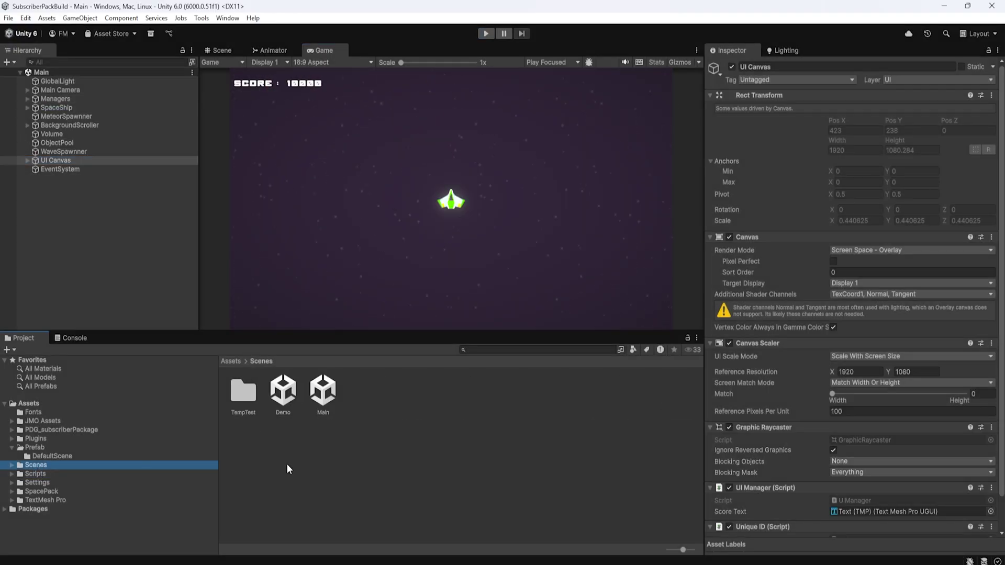
pyautogui.rightClick(35, 447)
pyautogui.click(523, 143)
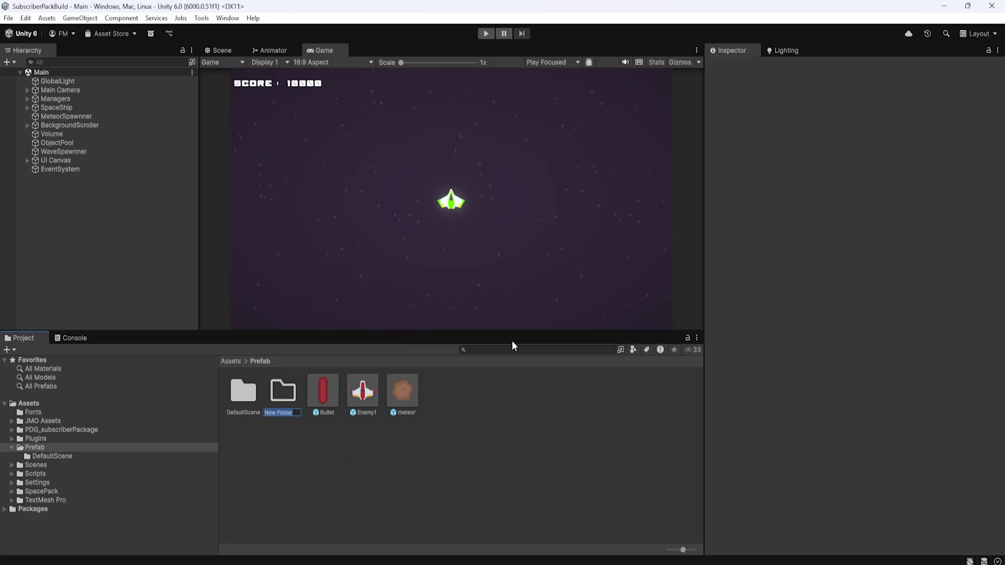
pyautogui.click(53, 81)
pyautogui.keyDown('shift'); pyautogui.click(61, 169); pyautogui.keyUp('shift')
pyautogui.moveTo(60, 169); pyautogui.dragTo(426, 455)
# Create a scene named TestScene in Scenes and open it, saving the Main scene's changes
pyautogui.click(36, 473)
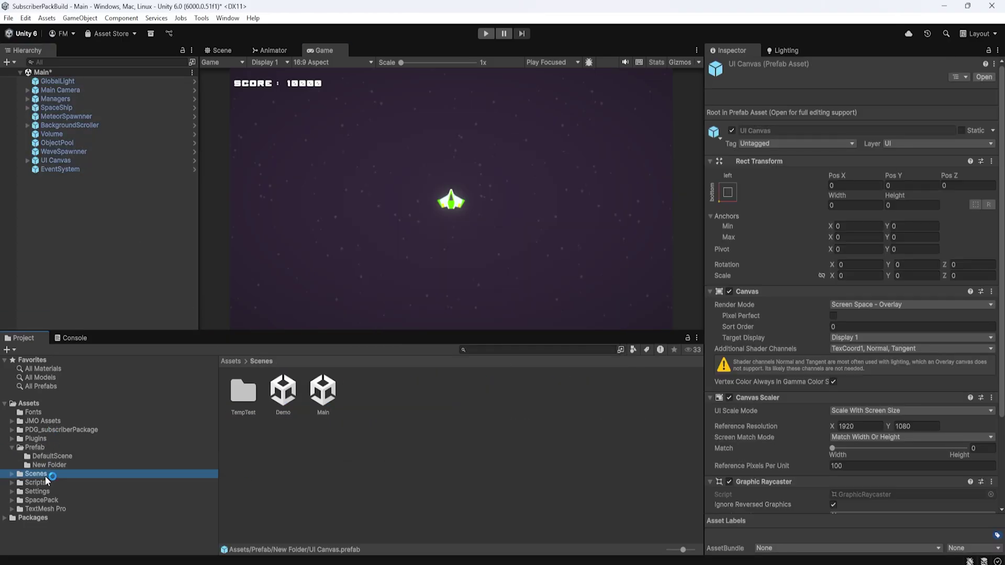
pyautogui.rightClick(297, 449)
pyautogui.moveTo(367, 137)
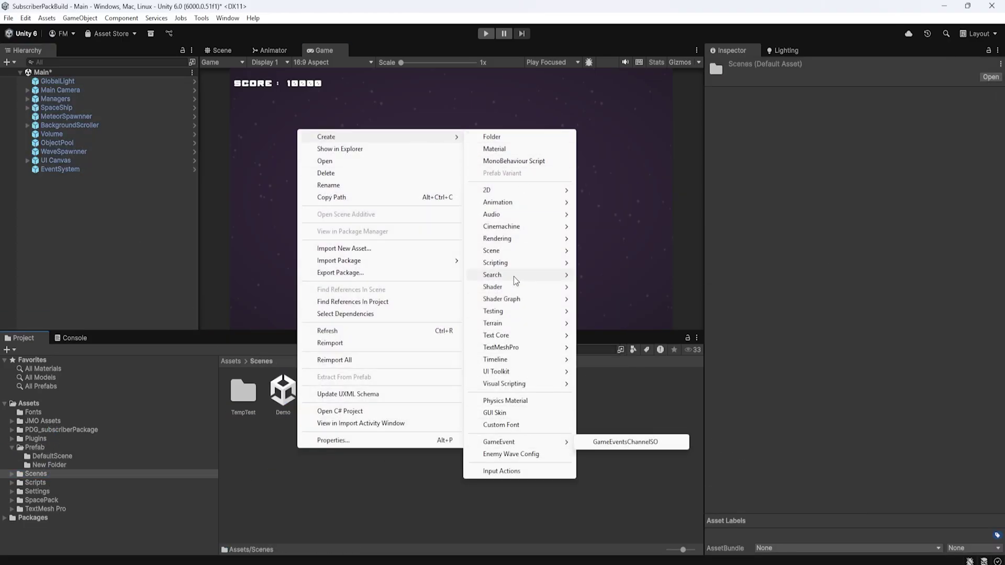
pyautogui.click(602, 254)
pyautogui.write('TestScene')
pyautogui.press('Return')
pyautogui.doubleClick(363, 392)
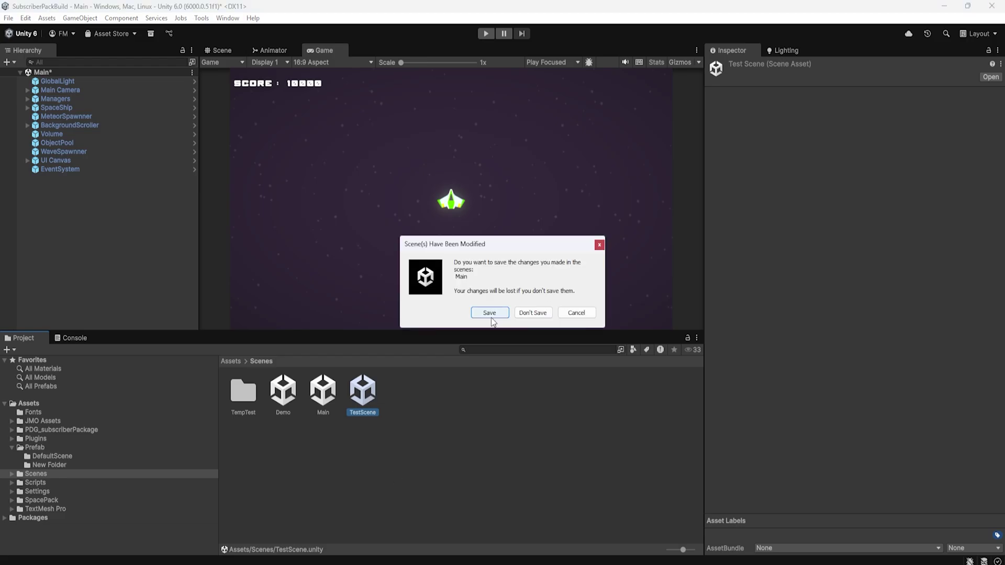
pyautogui.press('Return')
pyautogui.click(57, 456)
# Replace TestScene's default Main Camera with instances of all 11 New Folder prefabs
pyautogui.click(58, 464)
pyautogui.click(244, 392)
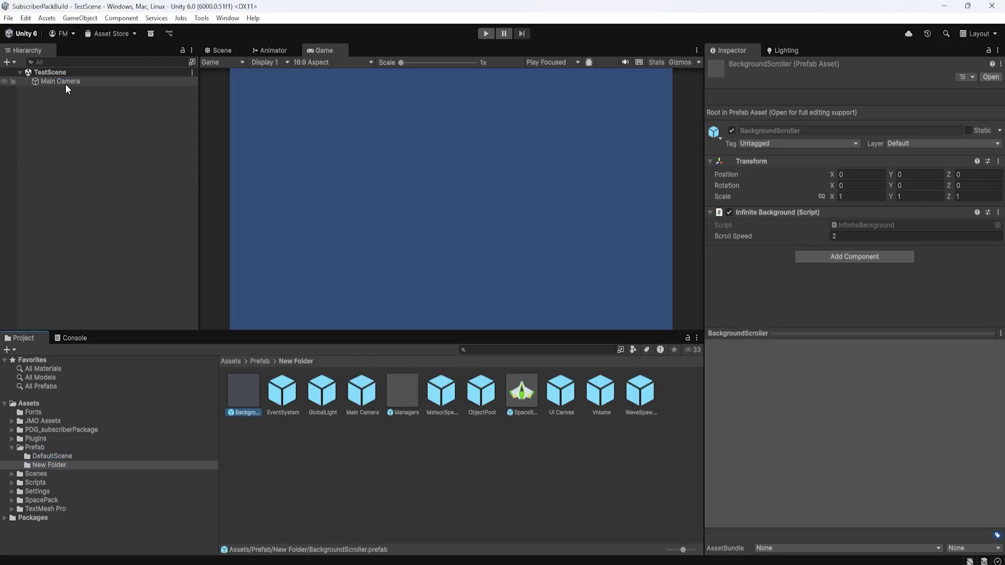
pyautogui.click(60, 81)
pyautogui.press('Delete')
pyautogui.keyDown('shift'); pyautogui.click(641, 398); pyautogui.keyUp('shift')
pyautogui.moveTo(642, 400); pyautogui.dragTo(78, 131)
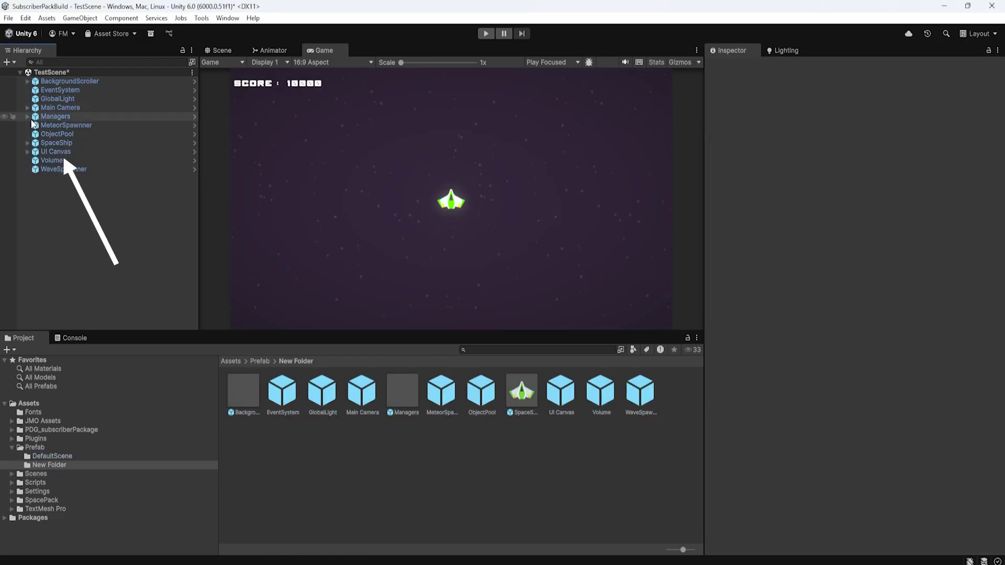
# Inspect UI Canvas and GameManager, then test-run the game and confirm the console stays empty
pyautogui.click(56, 151)
pyautogui.click(27, 116)
pyautogui.click(67, 125)
pyautogui.click(485, 33)
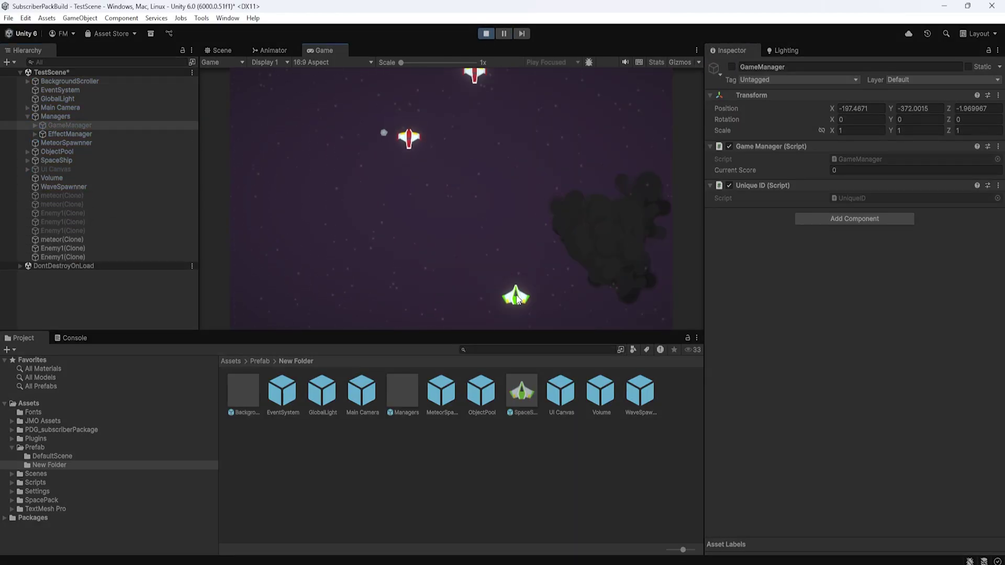
pyautogui.click(73, 337)
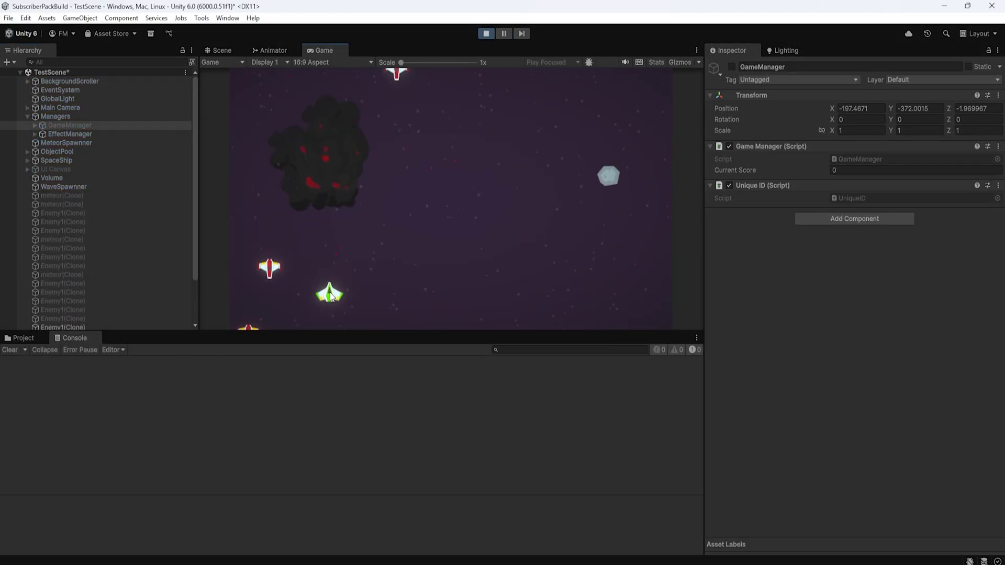
pyautogui.click(486, 33)
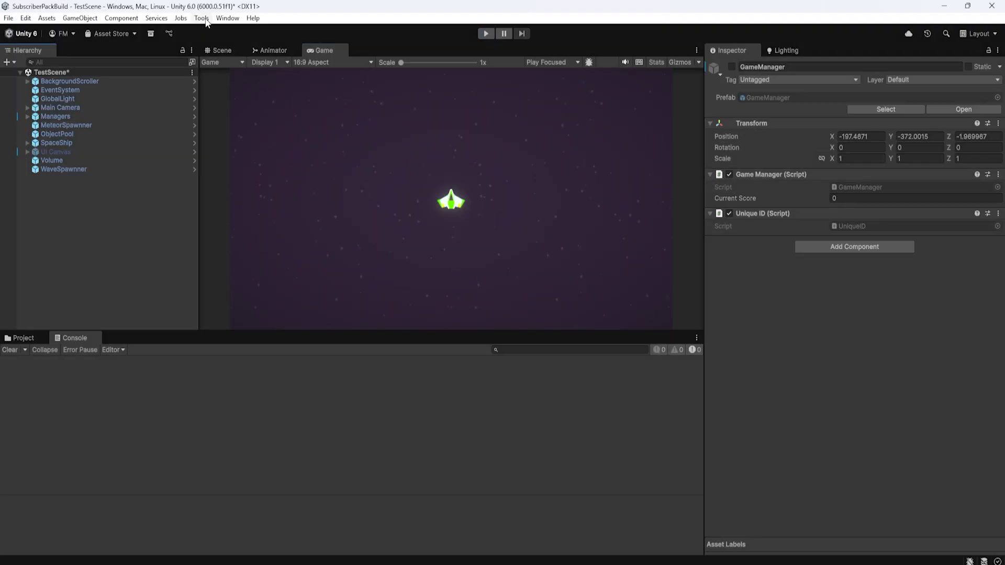
# Open the Subscriber Viewer from Tools > GameEvent > View Subscriber
pyautogui.click(202, 18)
pyautogui.moveTo(347, 33)
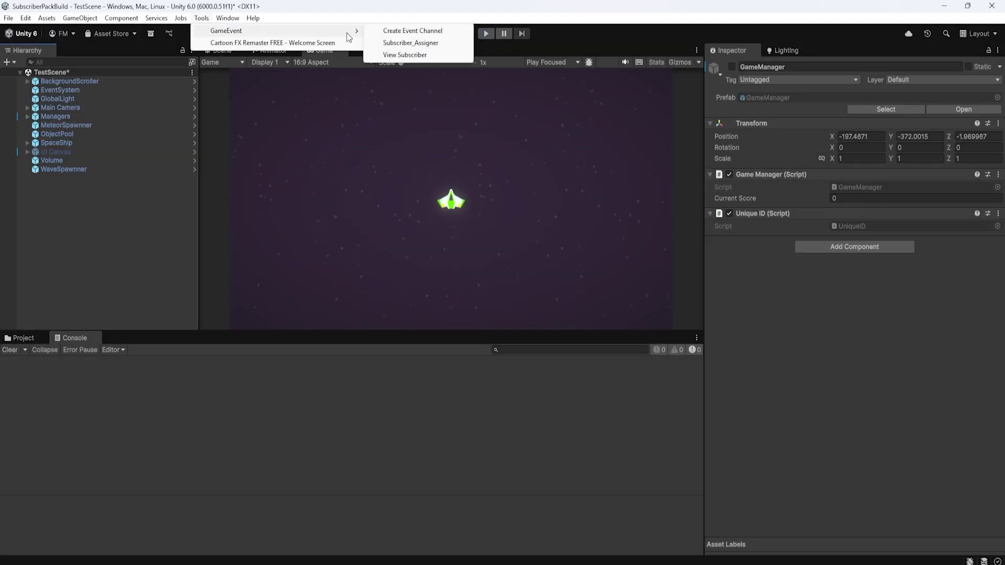
pyautogui.click(401, 55)
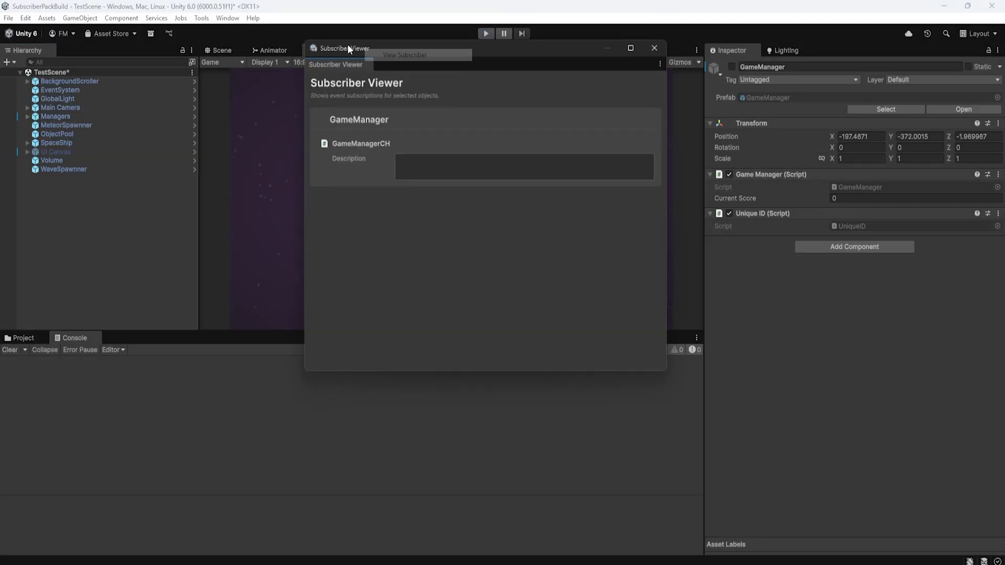
# List all scene objects' subscriptions, then narrow the view to Main Camera's cameraChannel subscription
pyautogui.click(58, 81)
pyautogui.keyDown('shift'); pyautogui.click(64, 171); pyautogui.keyUp('shift')
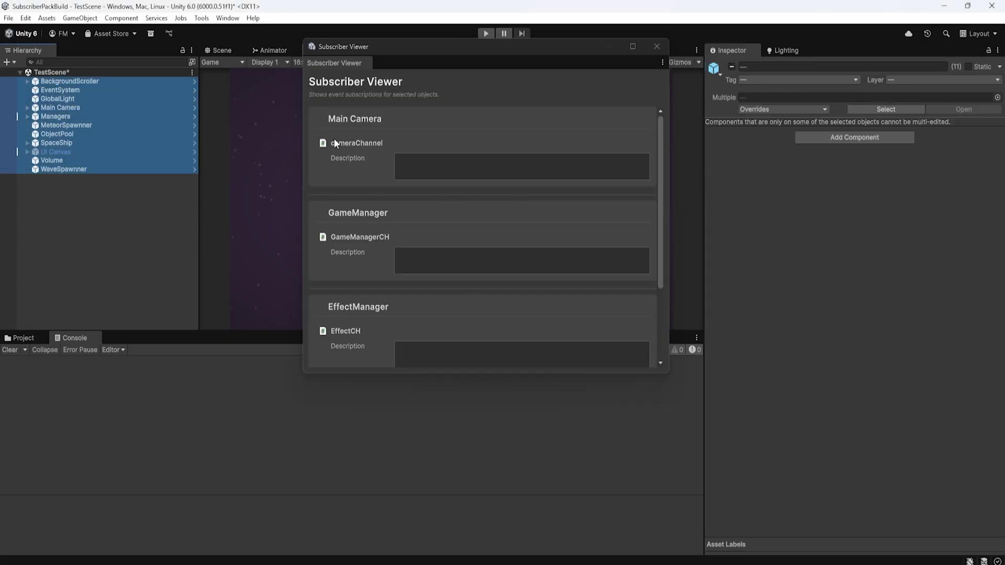
pyautogui.scroll(-4, 417, 168)
pyautogui.scroll(4, 417, 167)
pyautogui.click(418, 166)
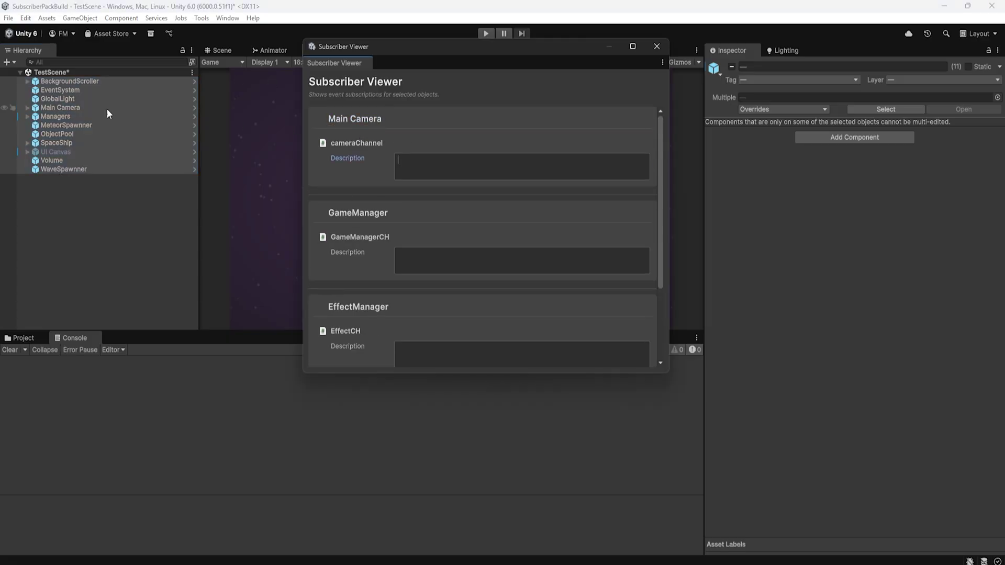
pyautogui.click(53, 107)
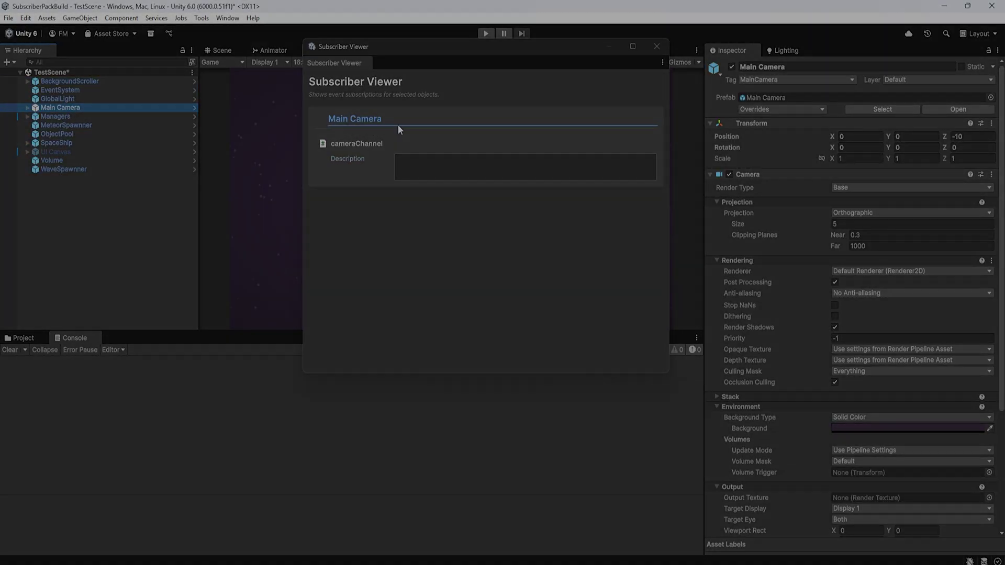